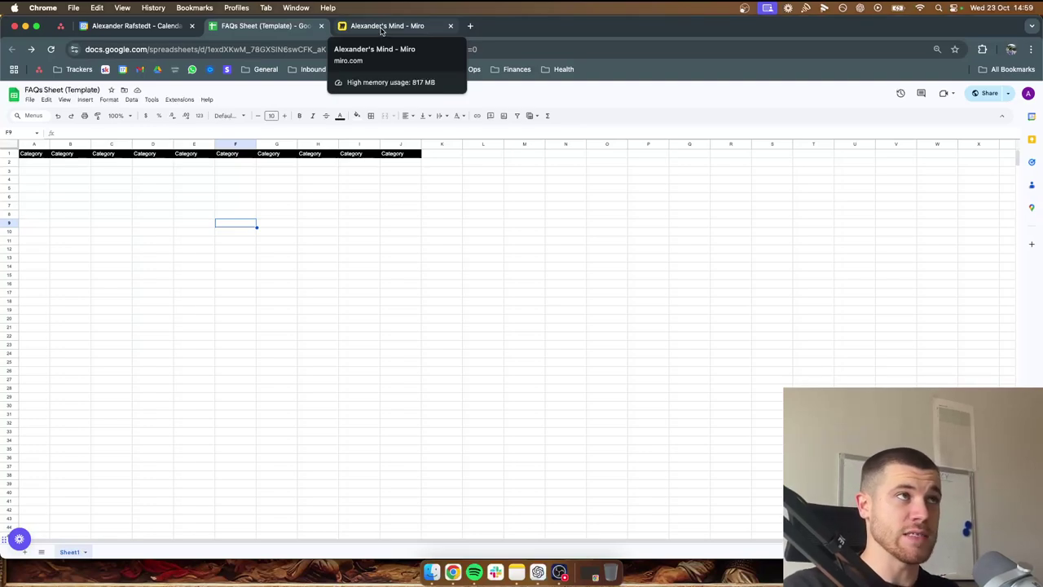
Compare the Miro board with the FAQs Sheet template.
click(382, 30)
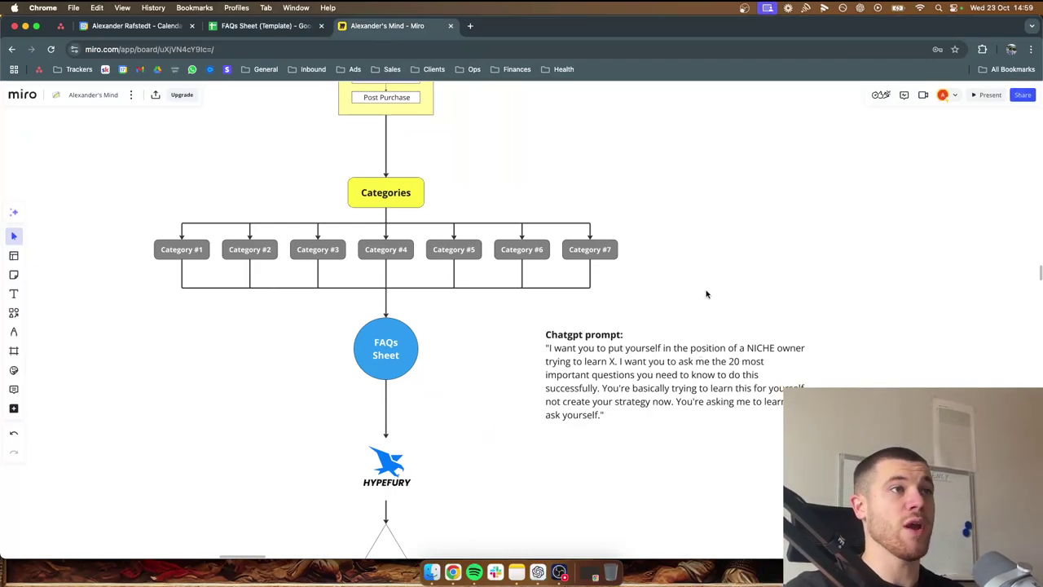
click(301, 31)
drag(40, 168, 41, 191)
click(98, 199)
Open a new browser tab and bring up the saved Inbound bookmarks.
click(383, 25)
click(260, 25)
click(153, 241)
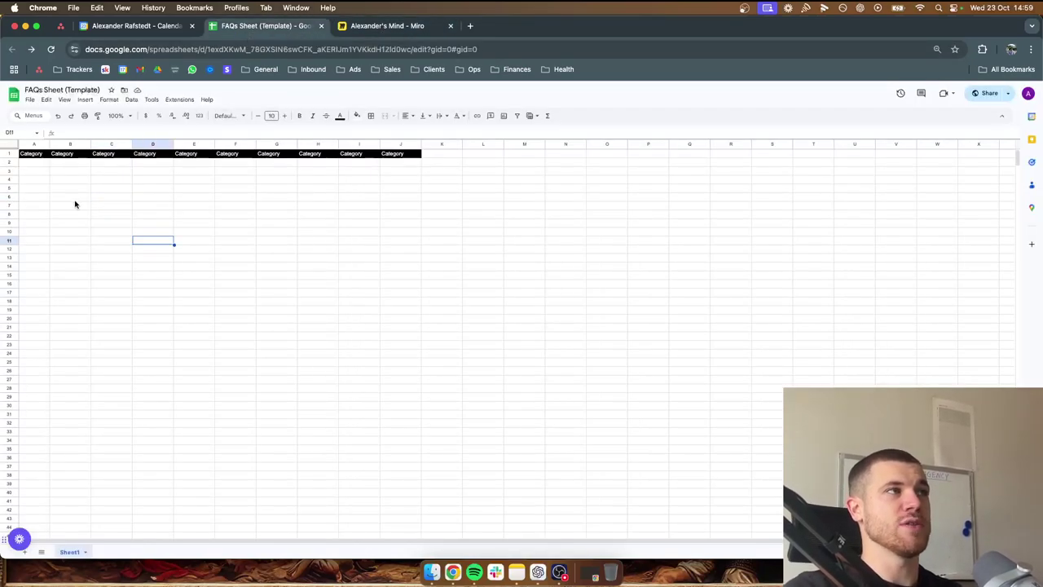
click(471, 25)
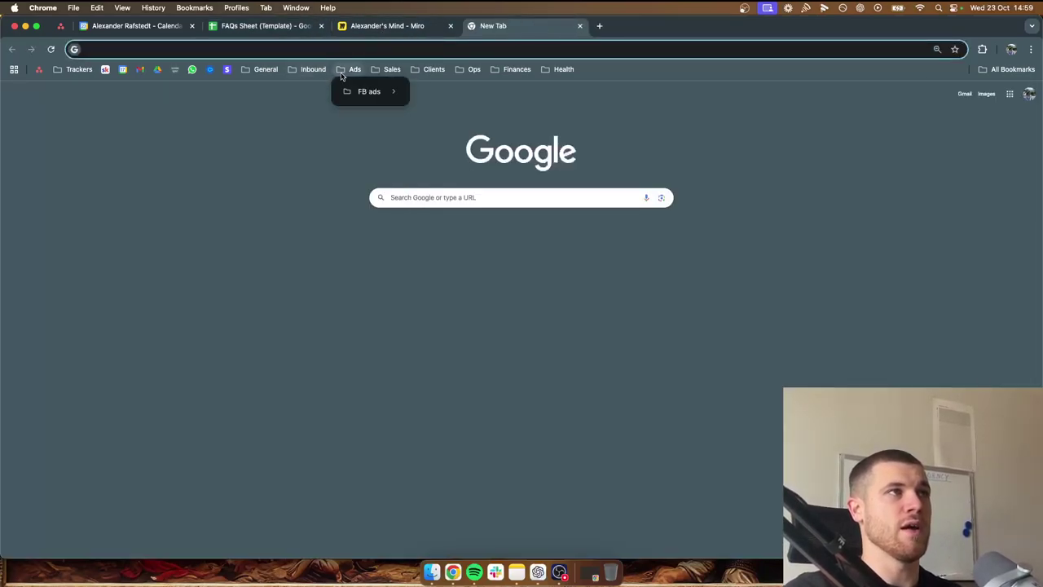
click(319, 72)
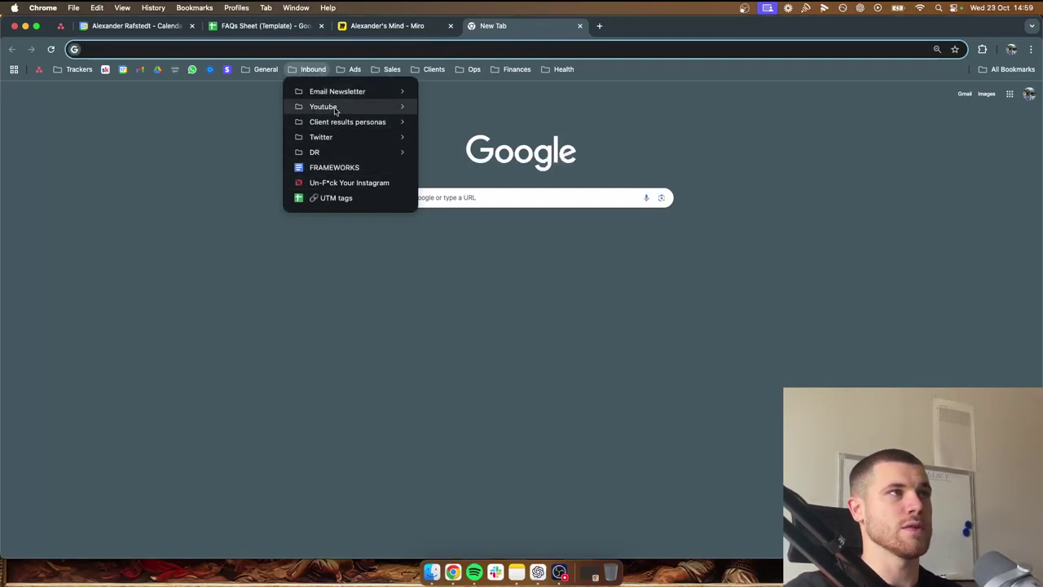
Open the saved FAQs Sheet from the Twitter bookmarks.
mouse_move(334, 111)
mouse_move(326, 139)
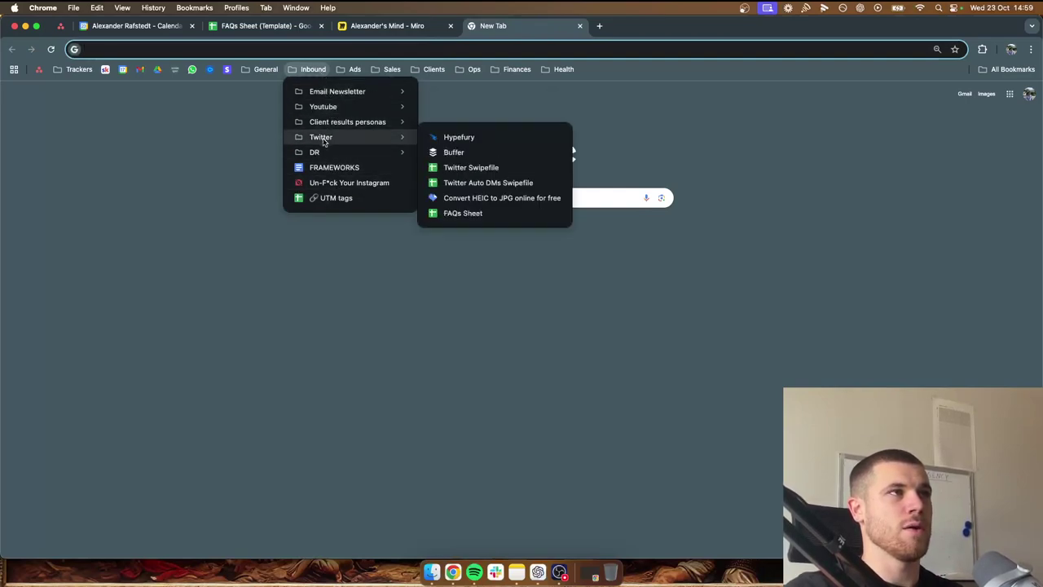
click(463, 213)
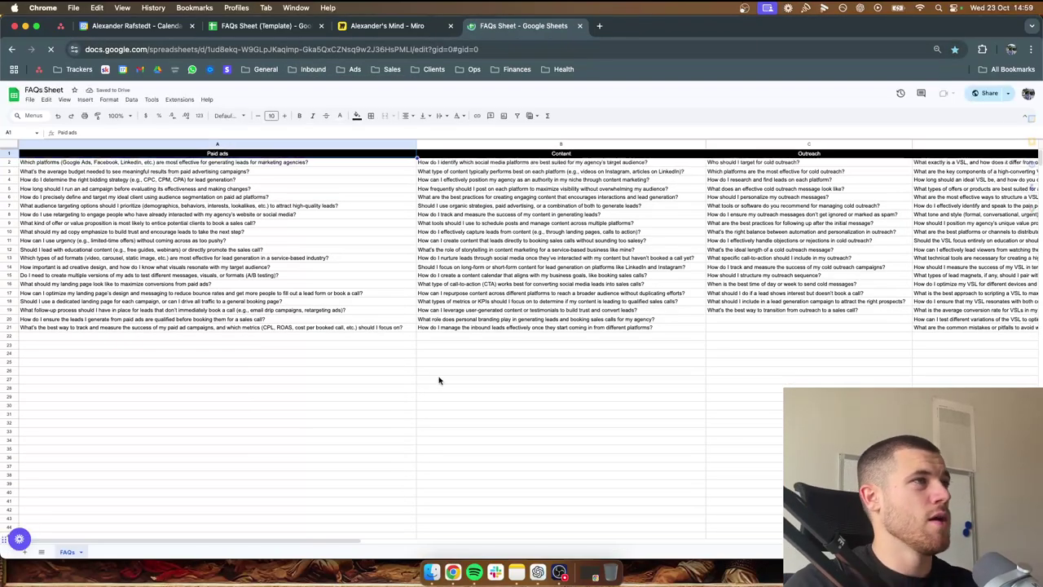
drag(328, 541, 245, 541)
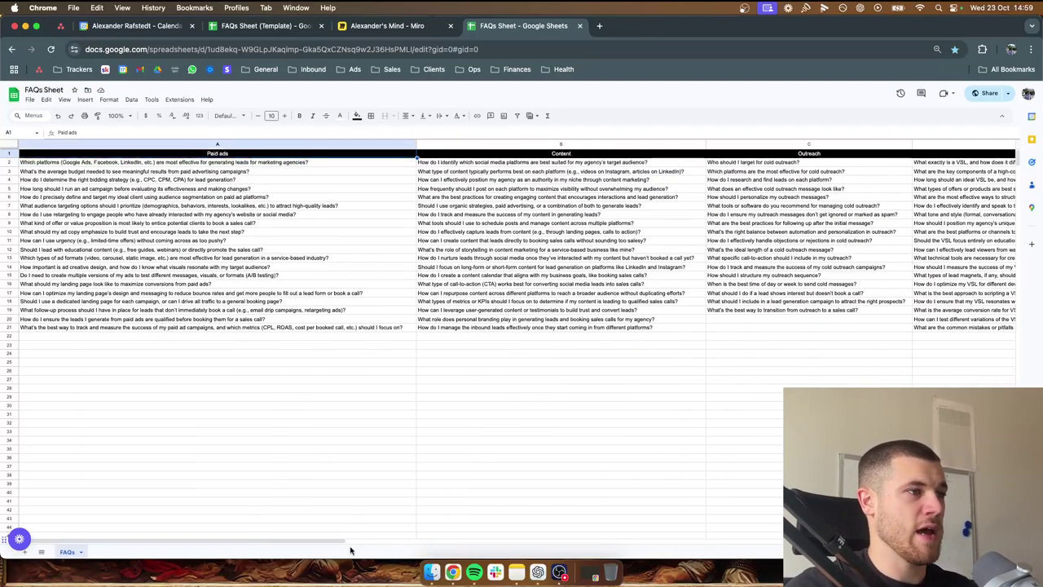
drag(324, 543, 260, 475)
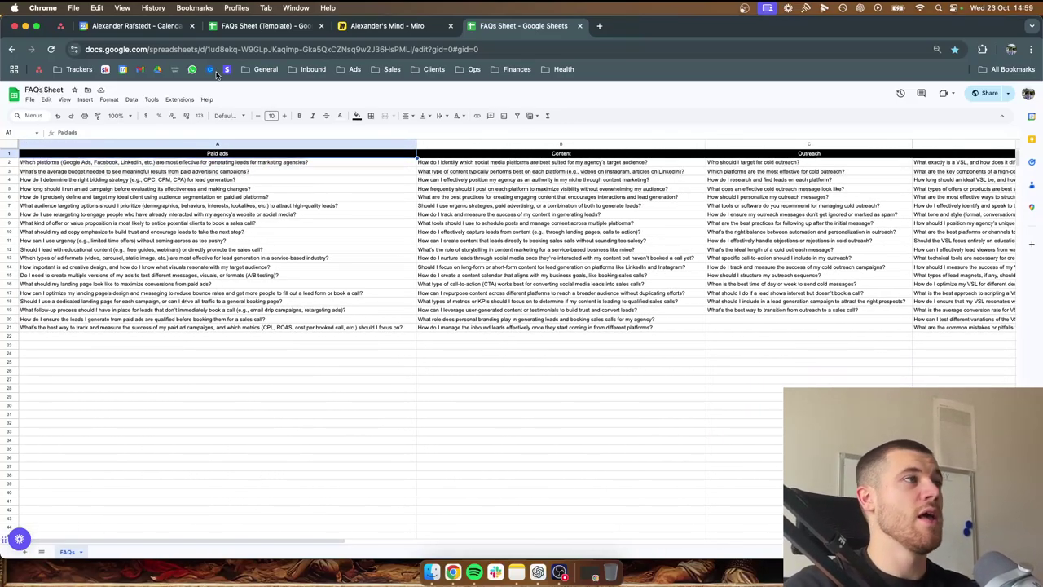
Review the twenty Paid ads questions in column A by selecting them.
drag(106, 163, 126, 330)
click(183, 349)
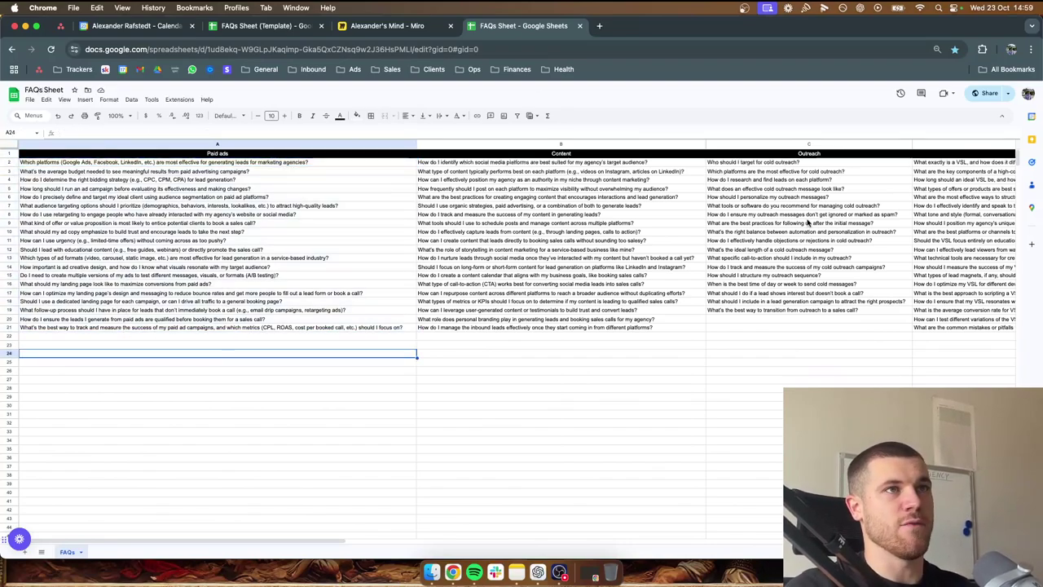
click(554, 407)
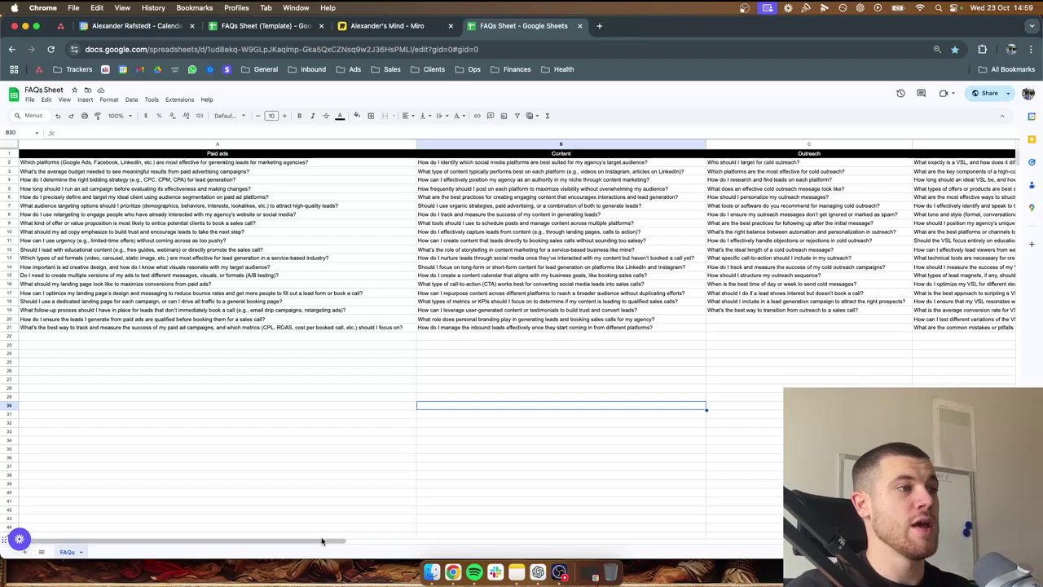
drag(266, 163, 257, 254)
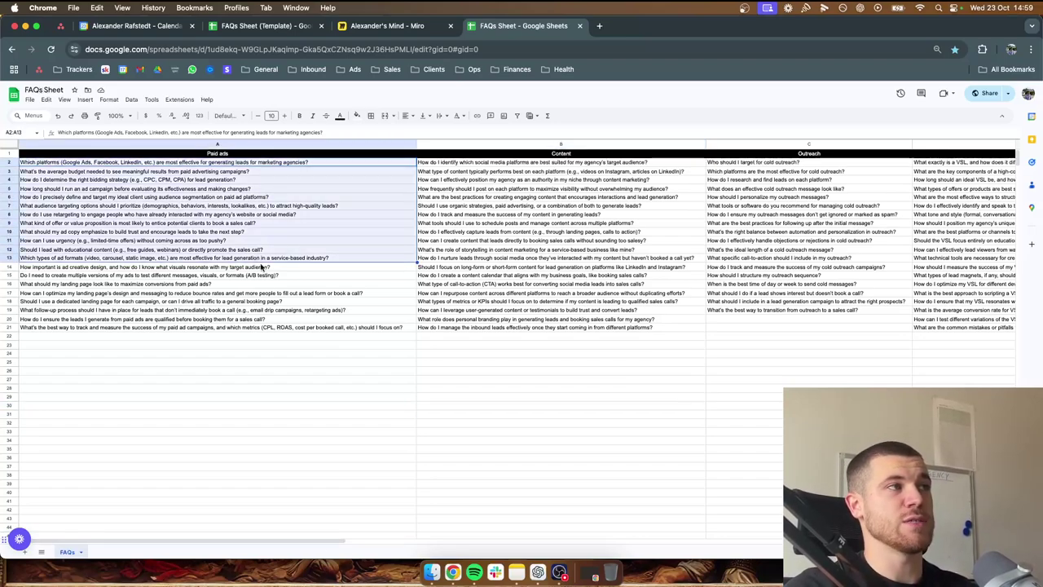
click(329, 390)
drag(251, 163, 249, 330)
click(301, 347)
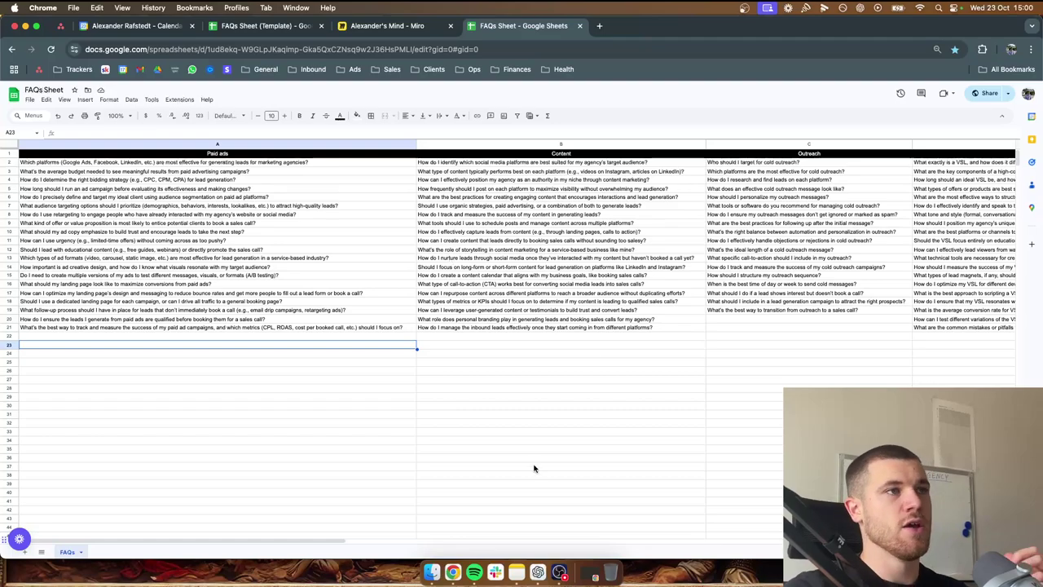
Scroll across the sheet, then return to the Miro board.
scroll(339, 542, right, 1)
drag(339, 542, 287, 543)
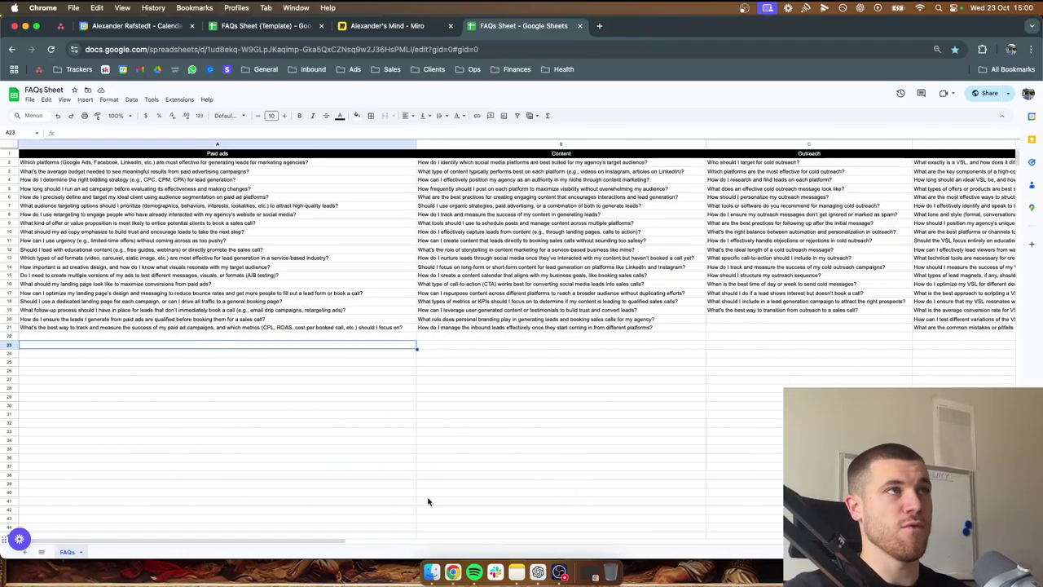
click(401, 27)
scroll(693, 282, right, 5)
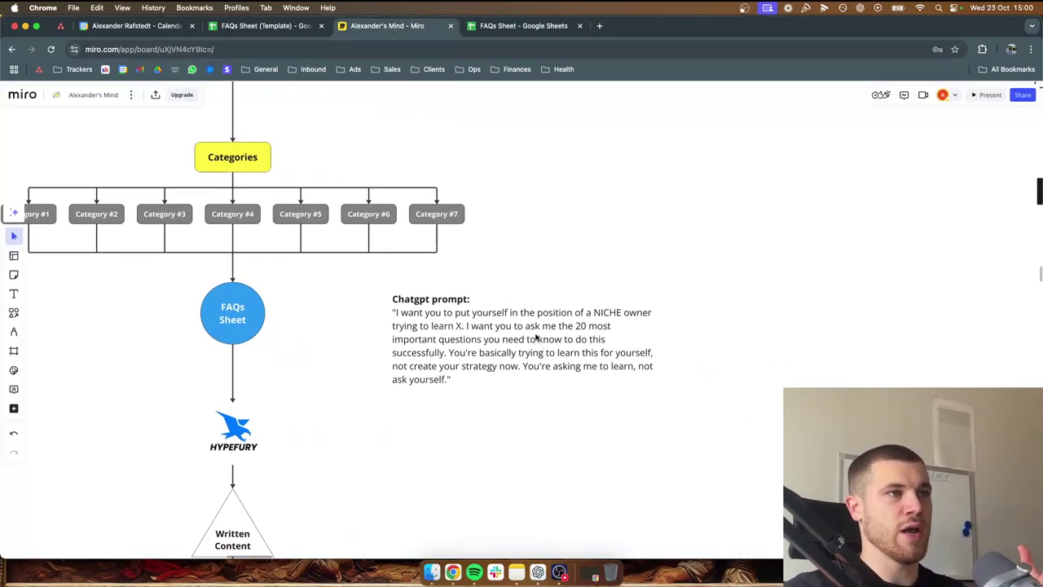
Copy the quoted prompt from the Miro 'Chatgpt prompt' text box and launch ChatGPT.
click(536, 339)
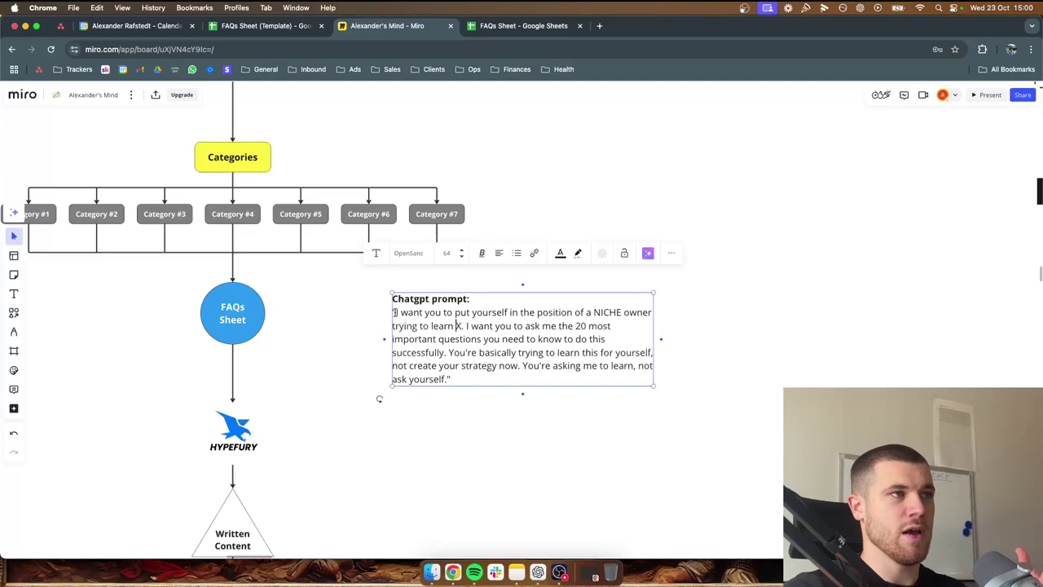
drag(394, 312, 449, 377)
key(super+c)
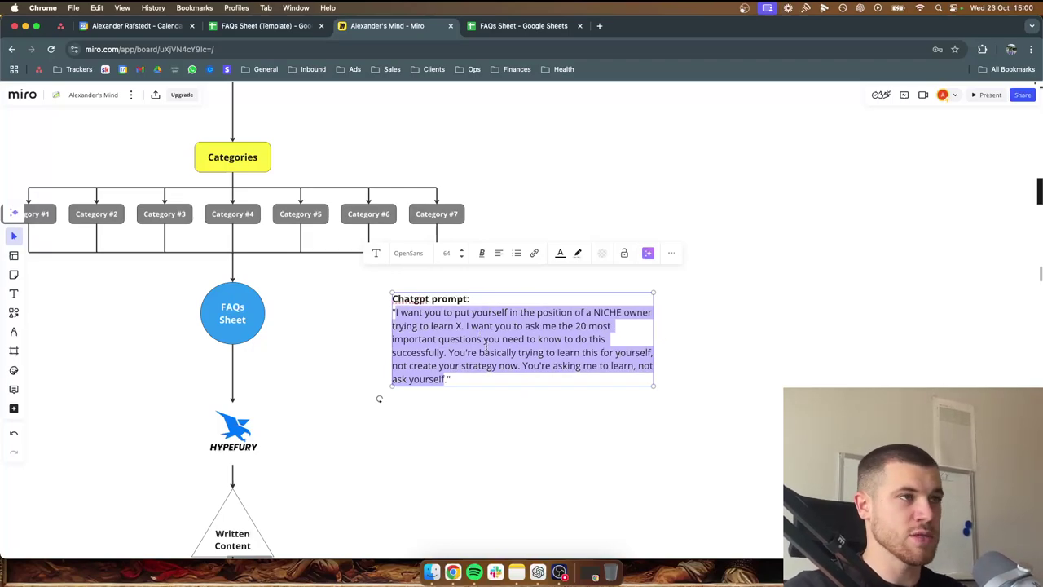
click(537, 571)
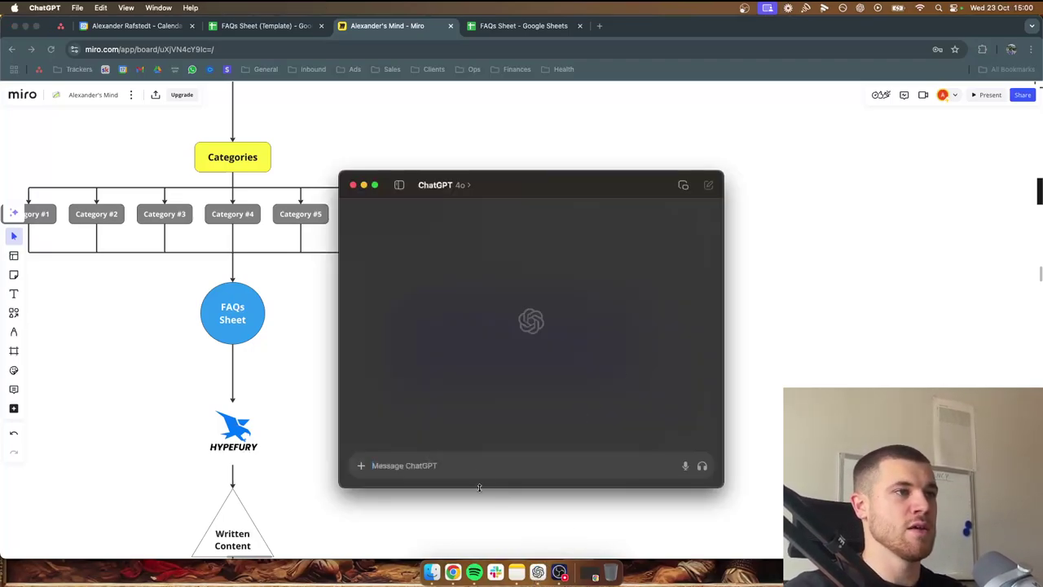
Paste the prompt into a new ChatGPT message, moving the window clear of the board.
drag(560, 195, 232, 84)
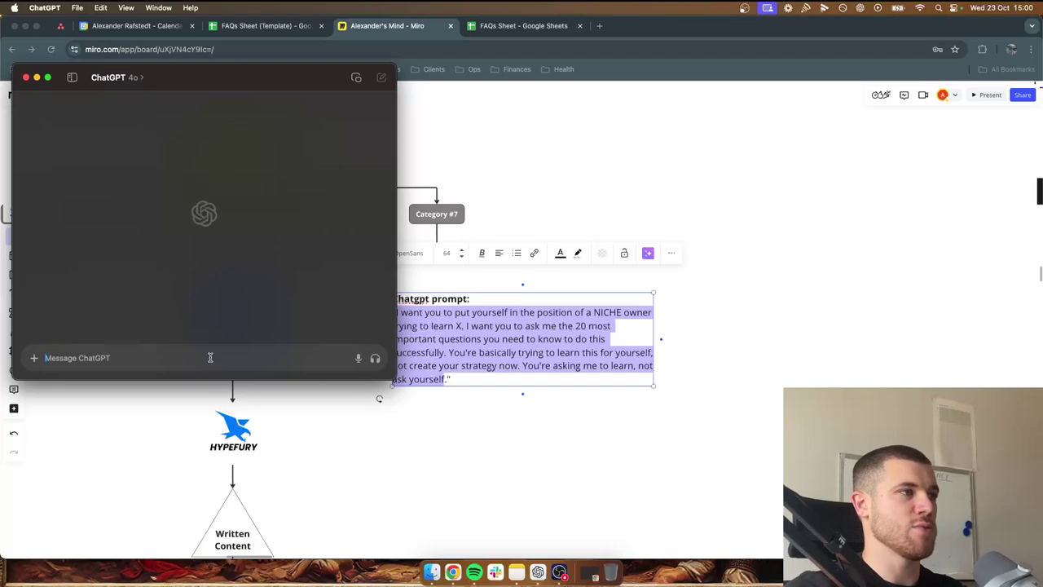
key(super+v)
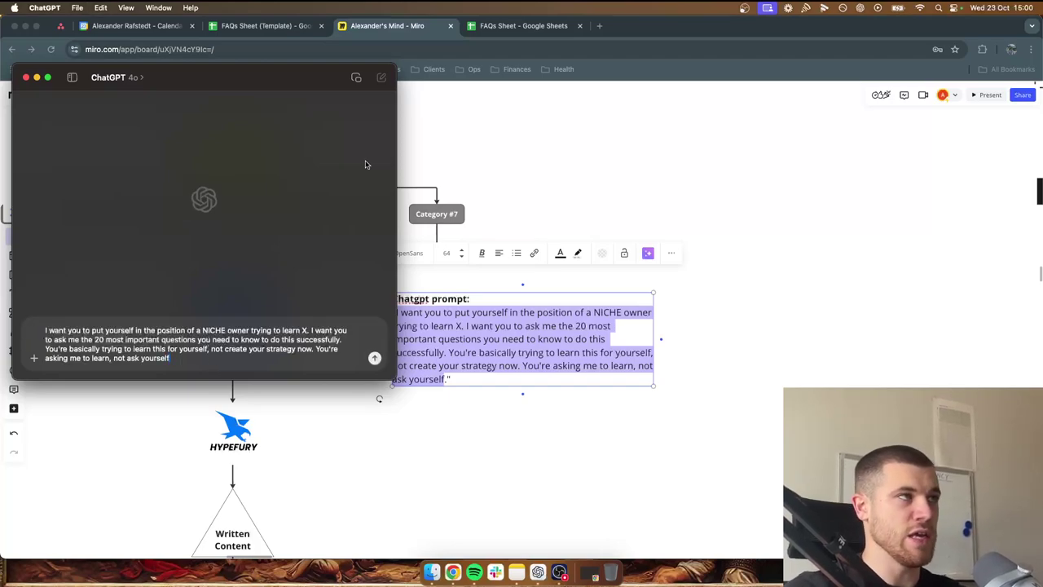
drag(252, 77, 801, 110)
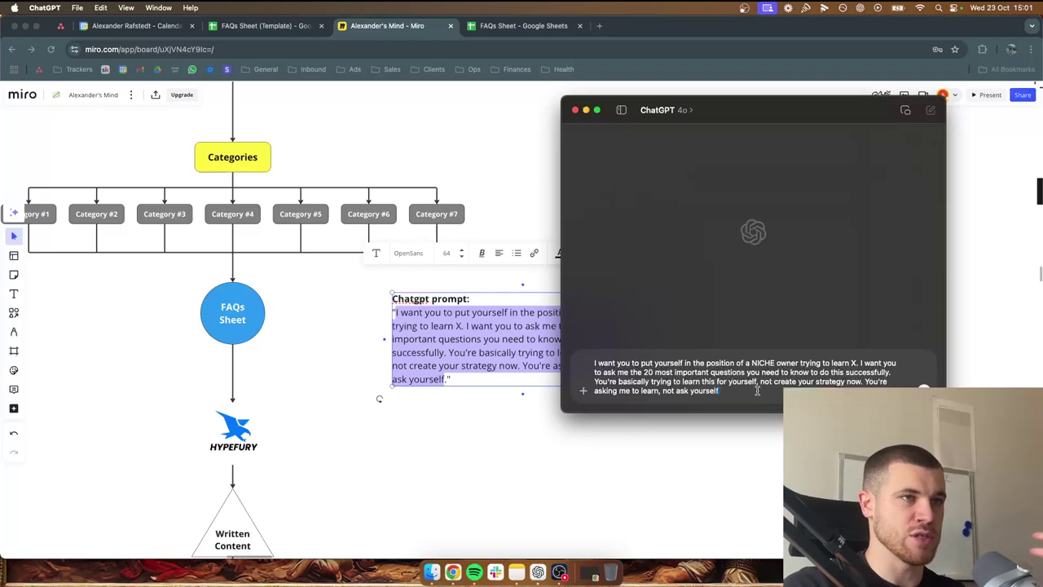
Replace the niche placeholder with 'residential roofing business'.
text(.)
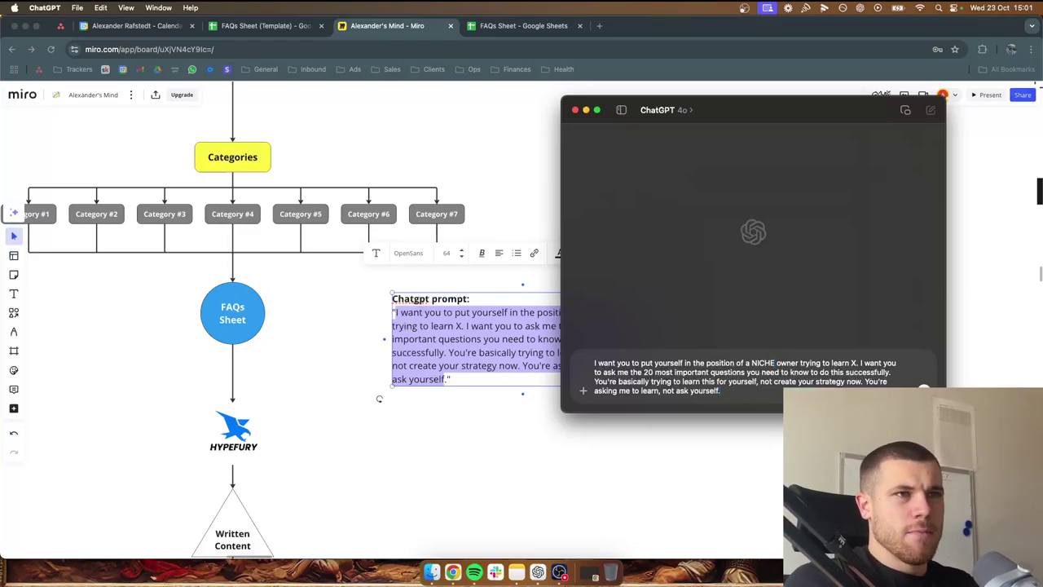
key(BackSpace)
key(BackSpace)
key(BackSpace)
key(BackSpace)
key(BackSpace)
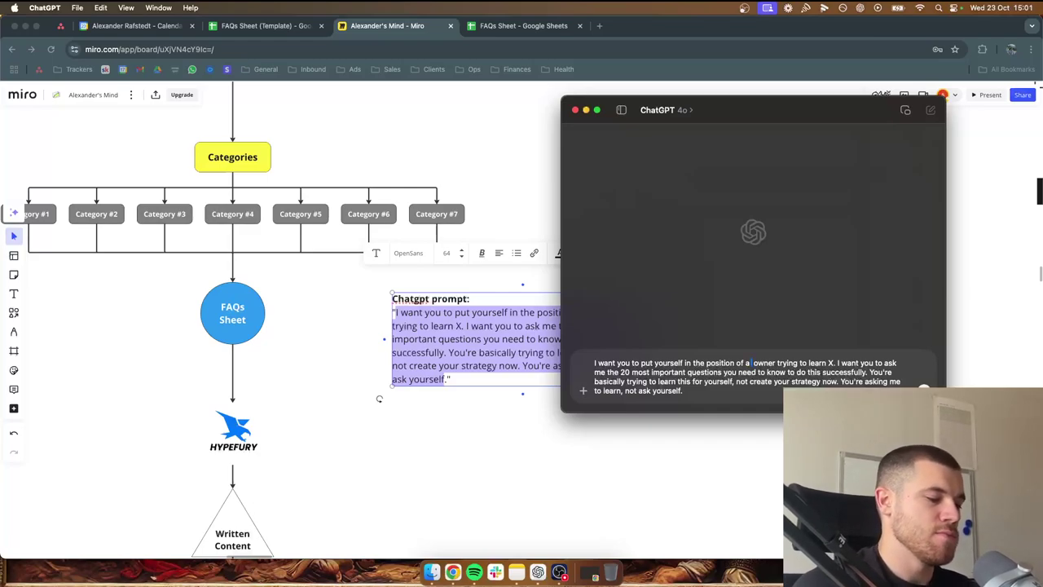
text(Roc)
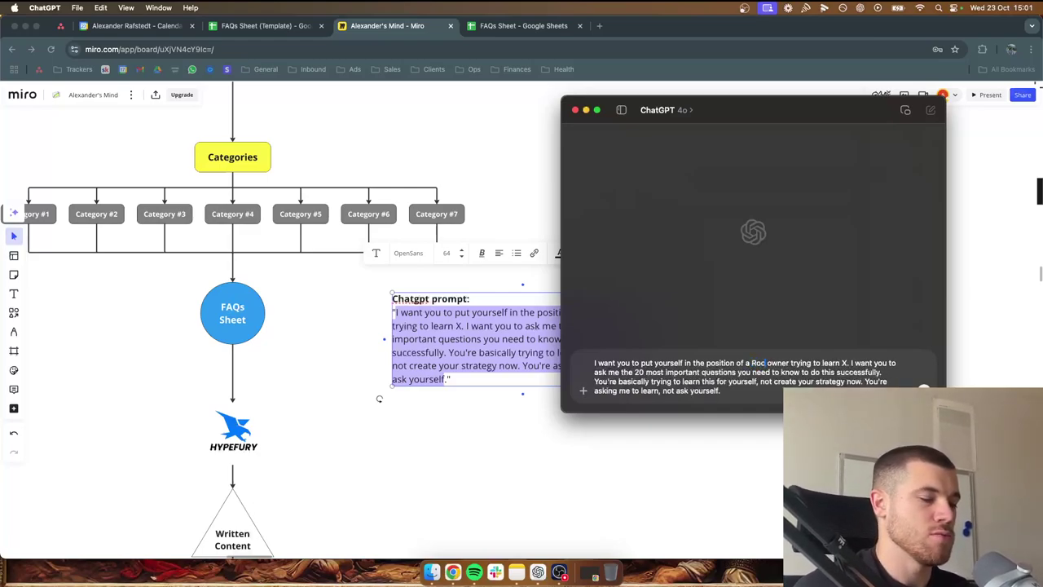
key(BackSpace)
key(BackSpace)
key(BackSpace)
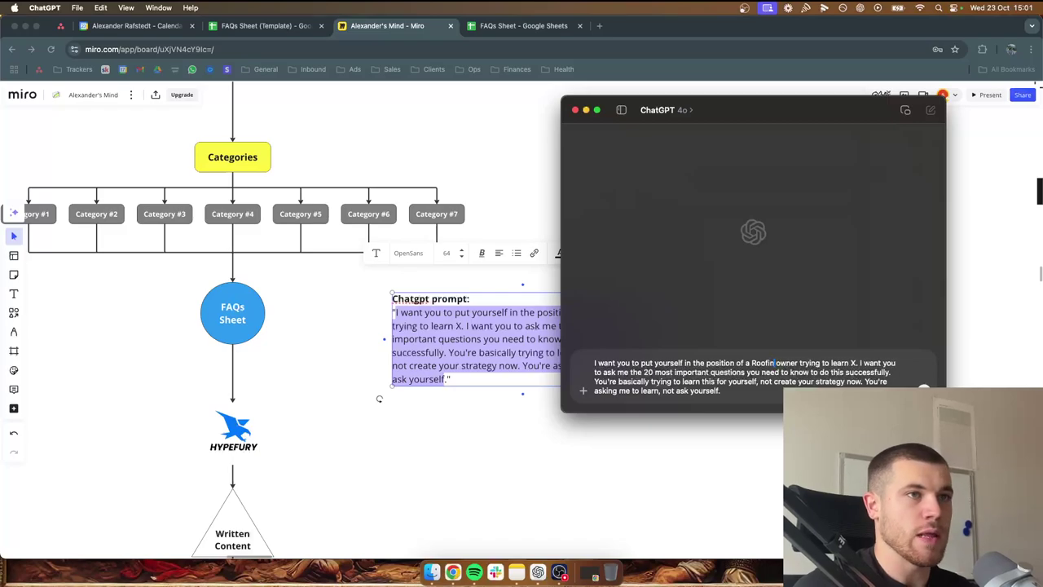
text(resident)
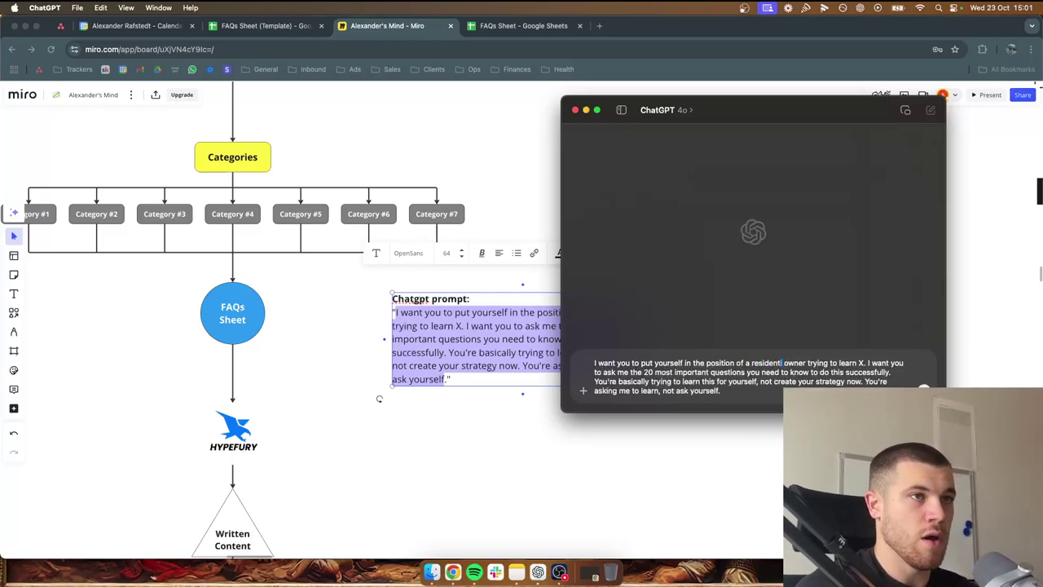
text(ial roofing)
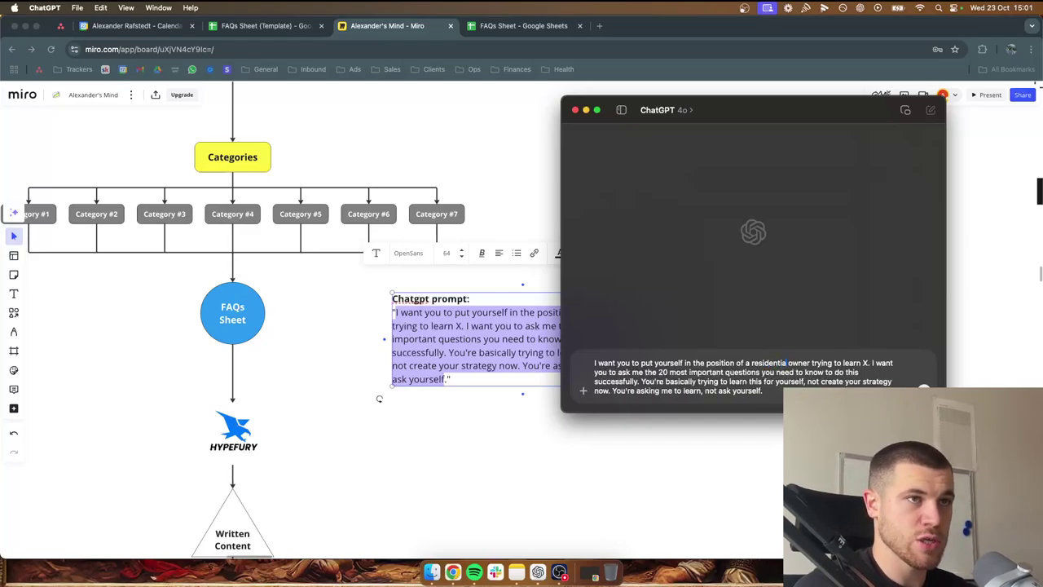
text( business)
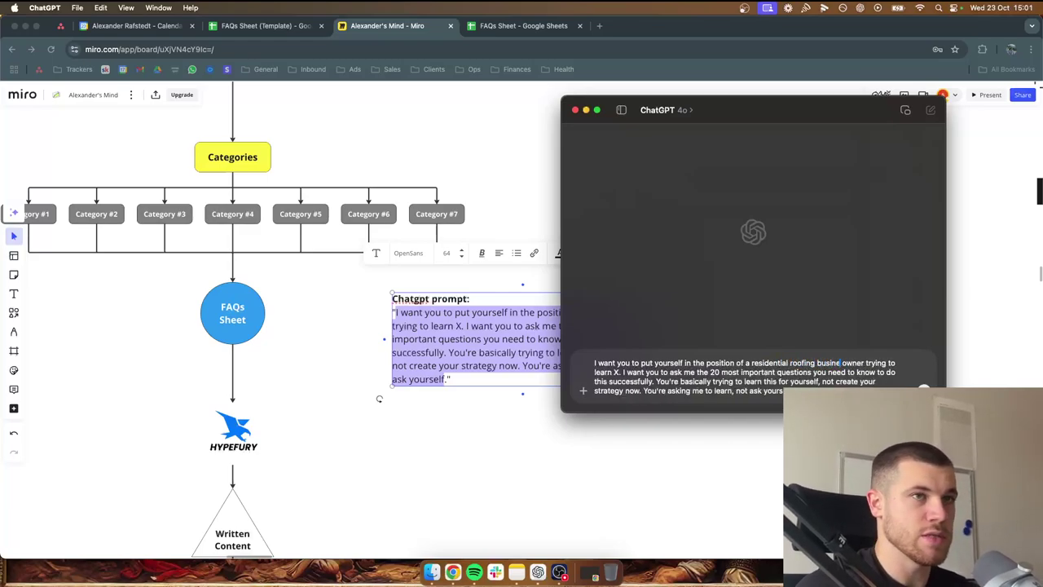
Replace the placeholder X with 'how to generate roofing leads for their business'.
double_click(616, 372)
text(how to g)
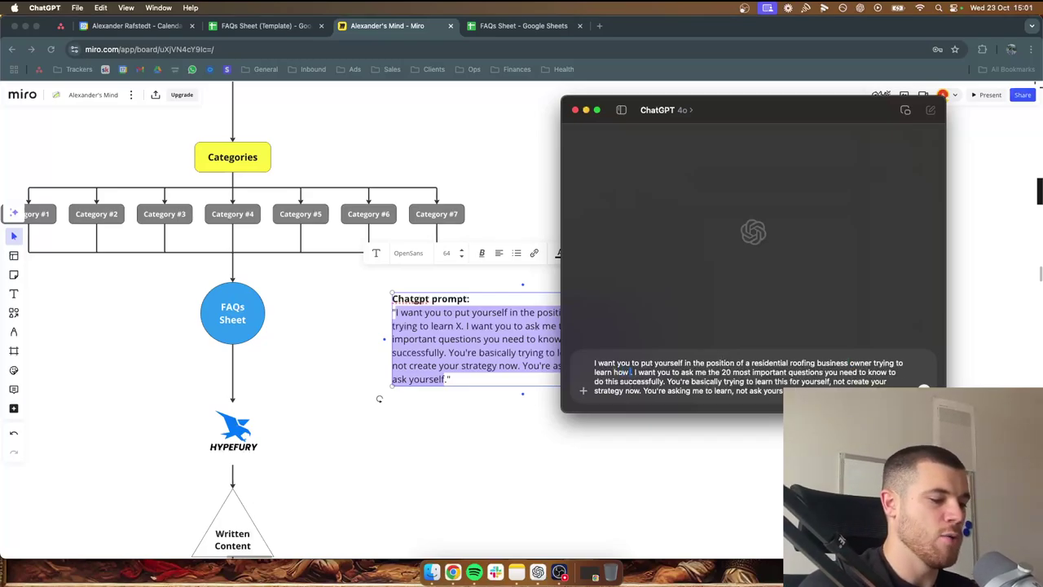
text(enerate leads)
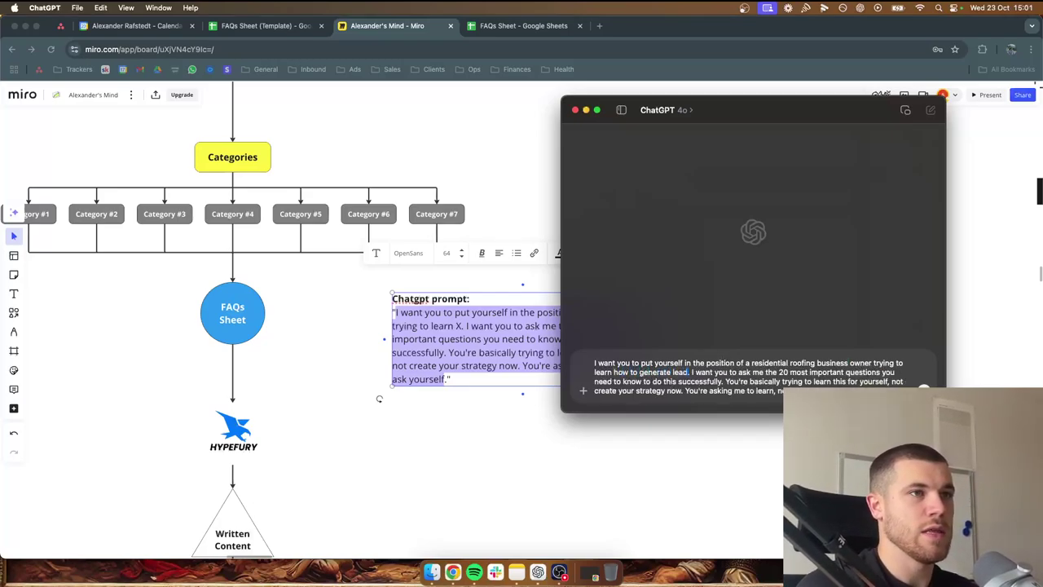
key(BackSpace)
key(BackSpace)
key(BackSpace)
key(BackSpace)
key(BackSpace)
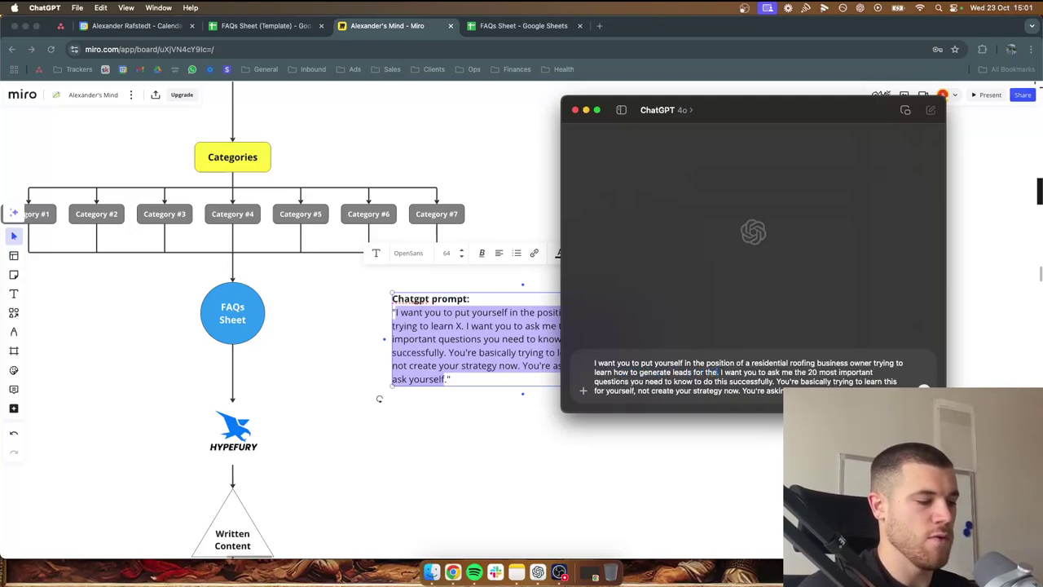
text(roofing leads)
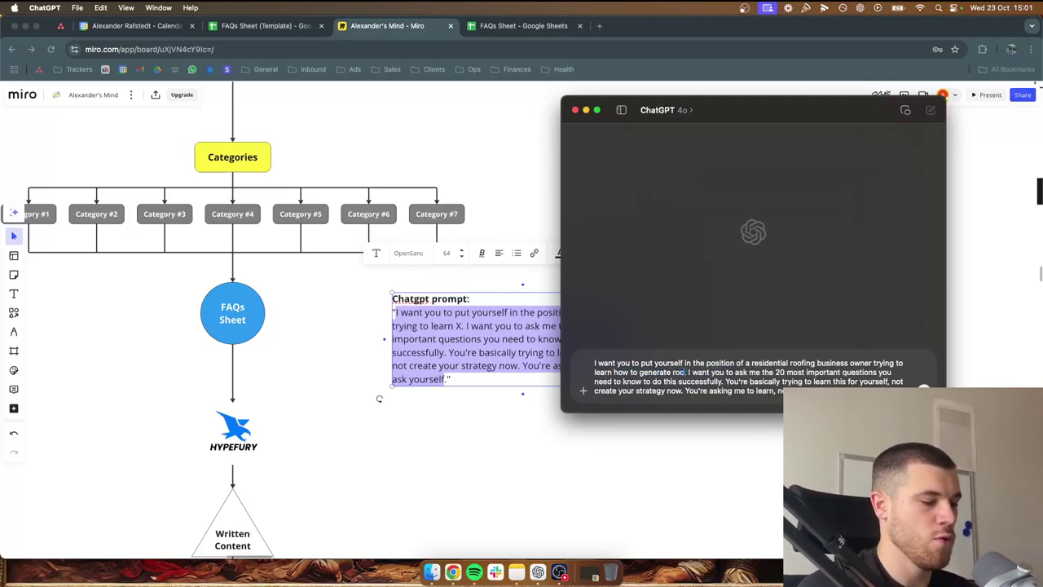
text( for the)
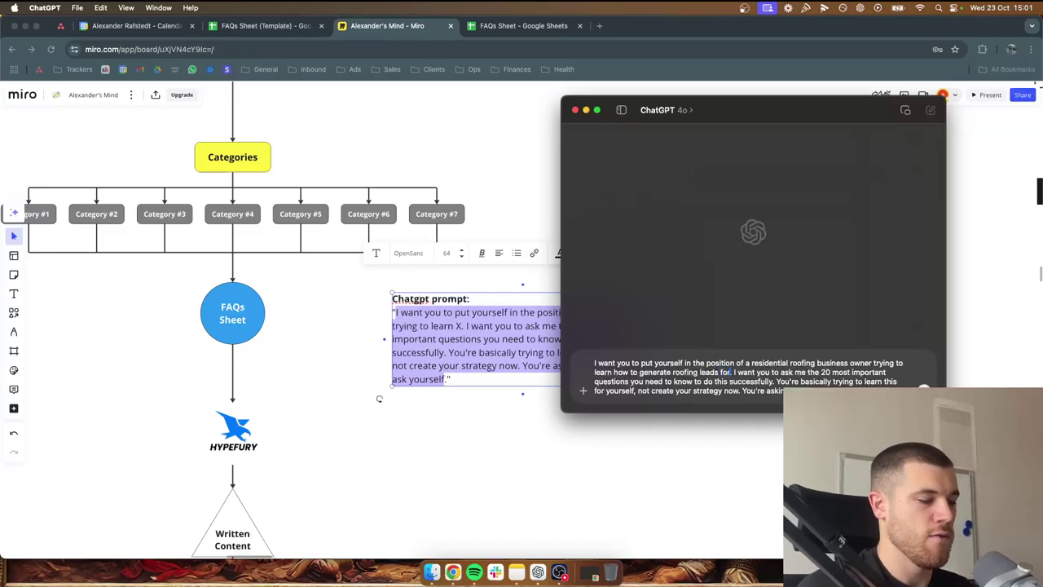
text(ir business)
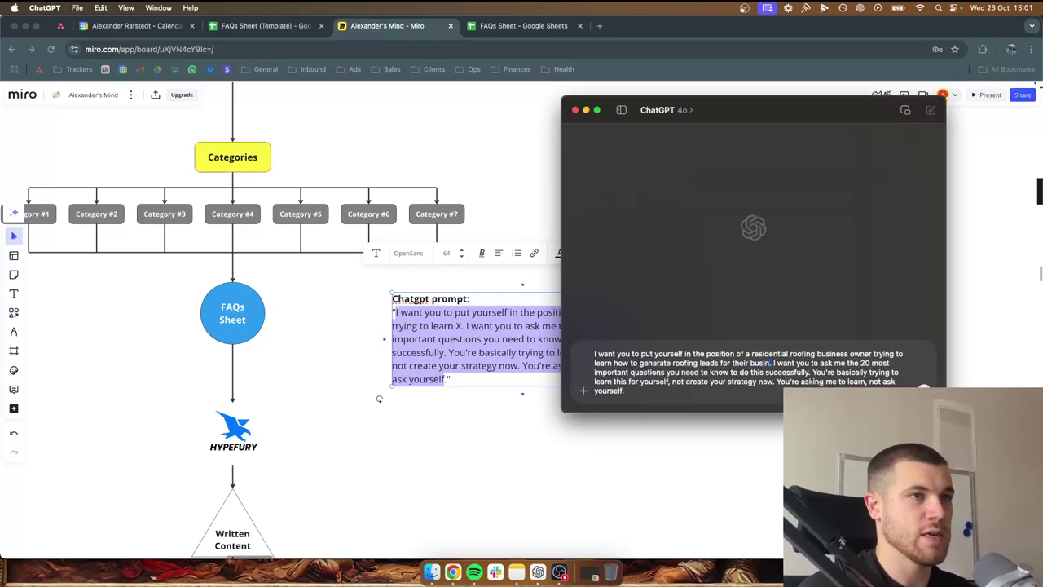
click(628, 388)
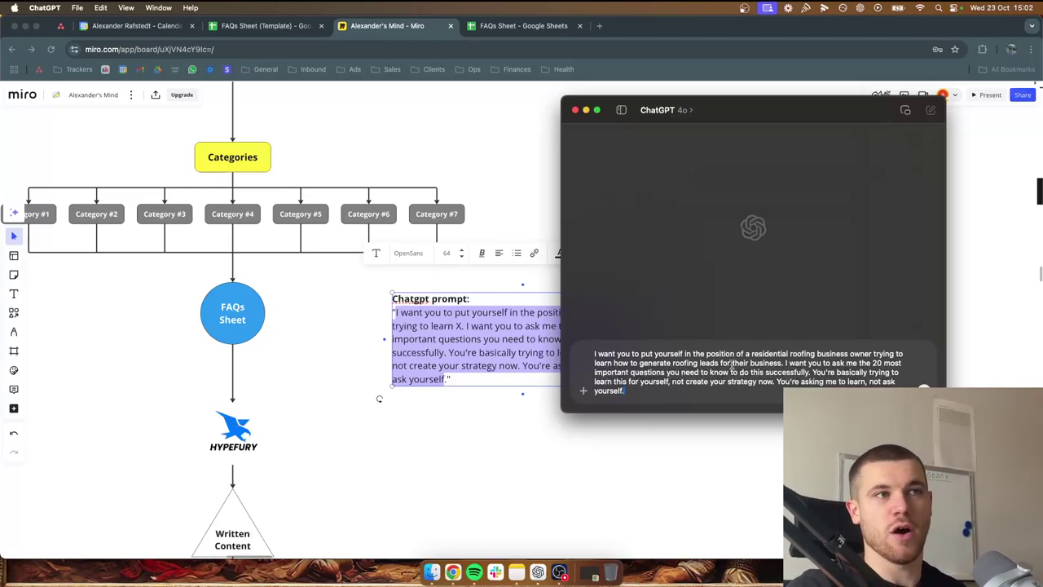
Send the roofing-leads prompt so ChatGPT generates its numbered question list.
key(Return)
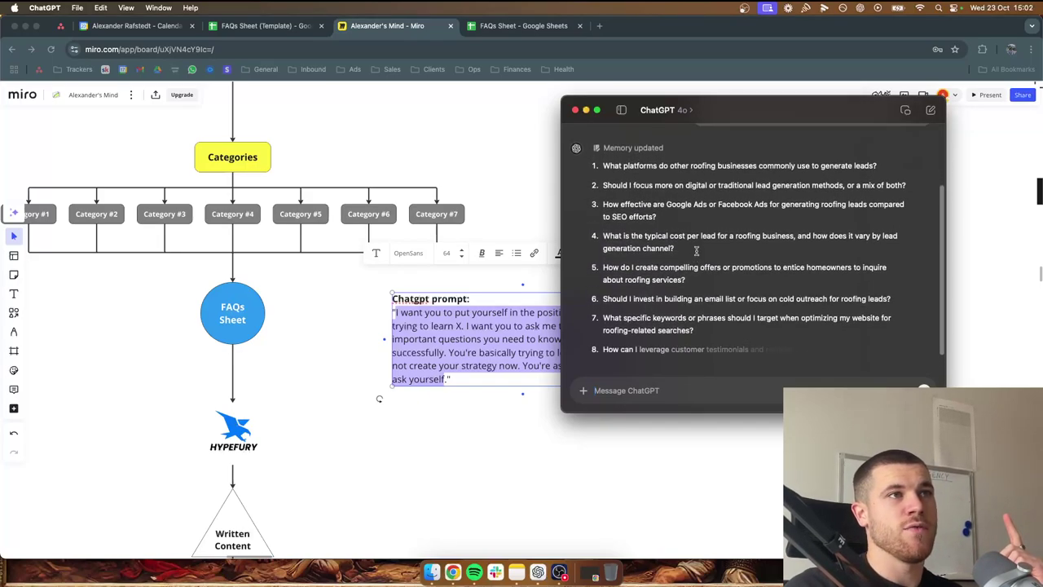
Read through questions 2 to 4 of the reply, highlighting each while discussing it.
scroll(694, 250, up, 5)
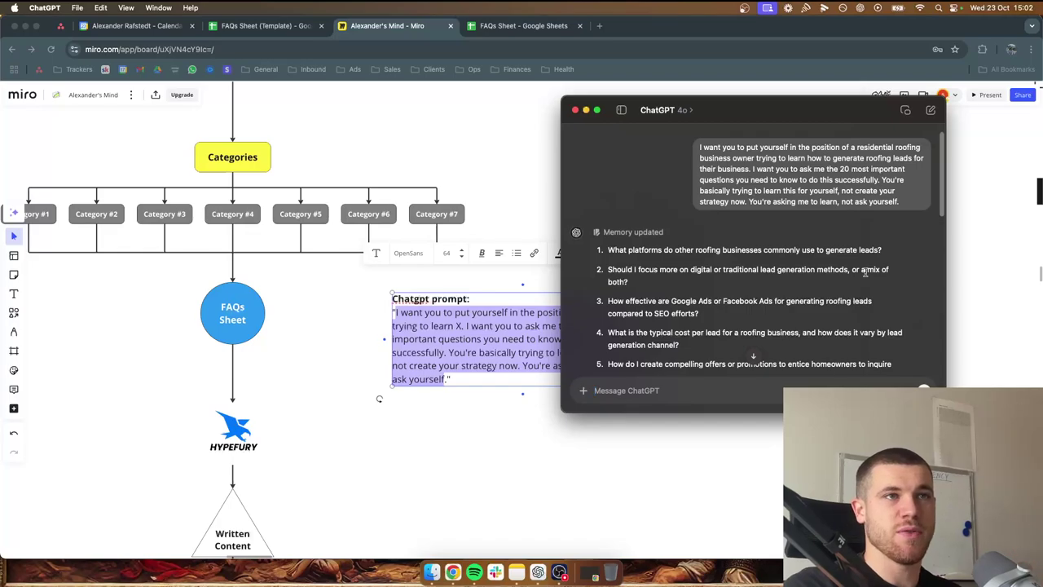
drag(606, 270, 652, 283)
click(674, 286)
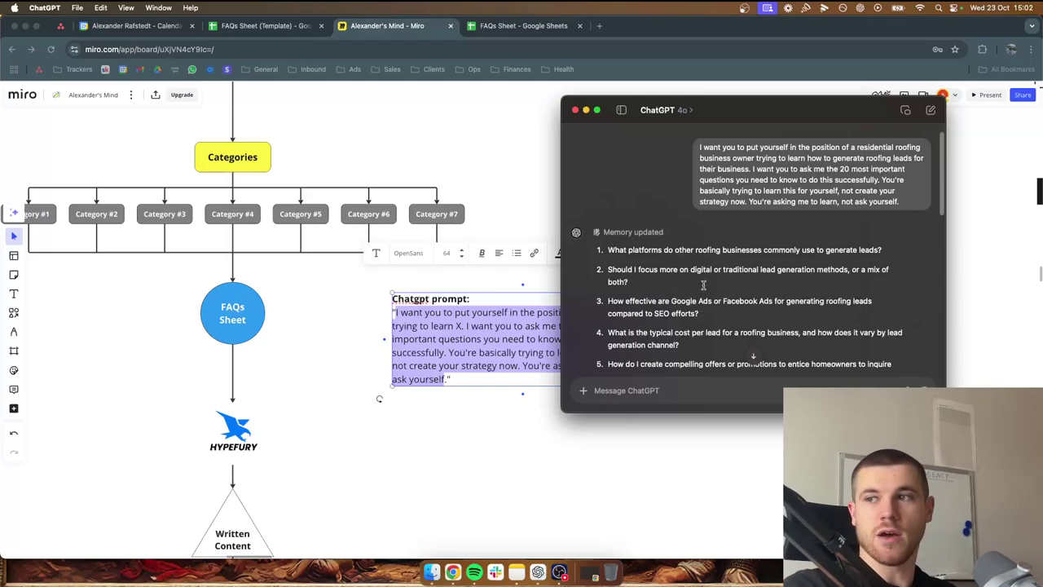
scroll(703, 284, down, 1)
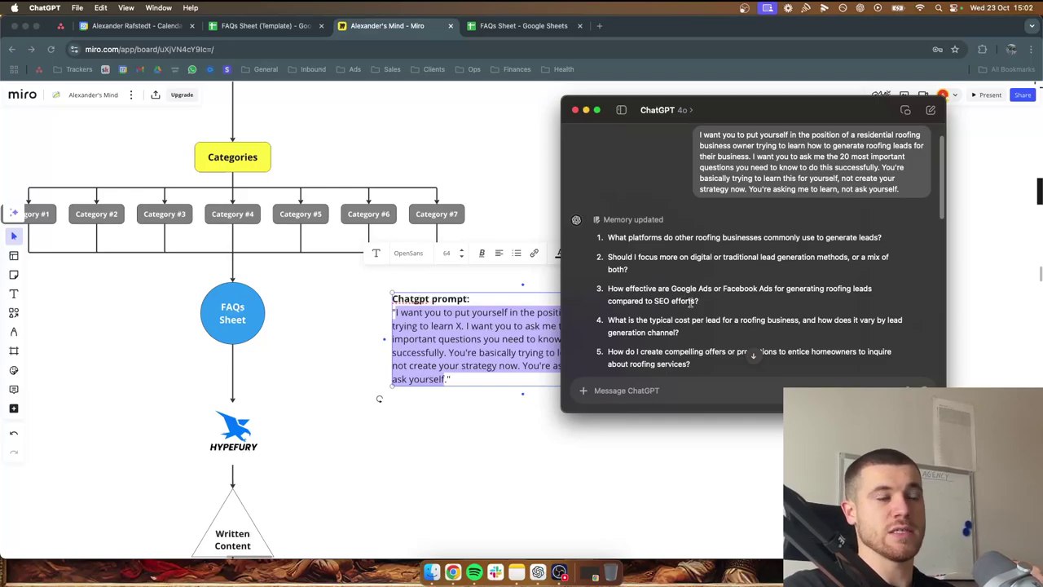
drag(712, 302, 604, 289)
click(733, 301)
scroll(734, 301, down, 1)
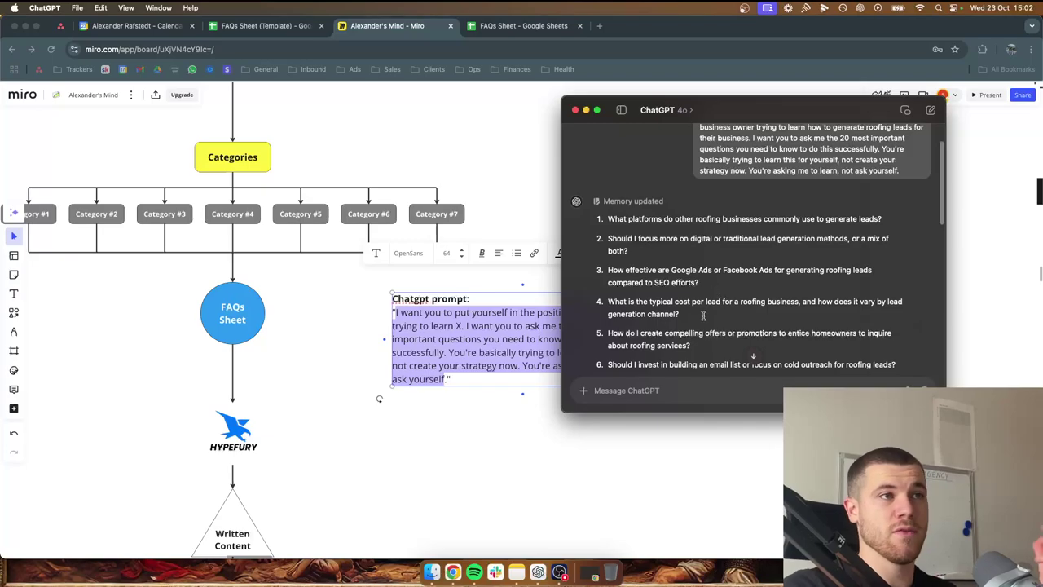
drag(649, 300, 761, 302)
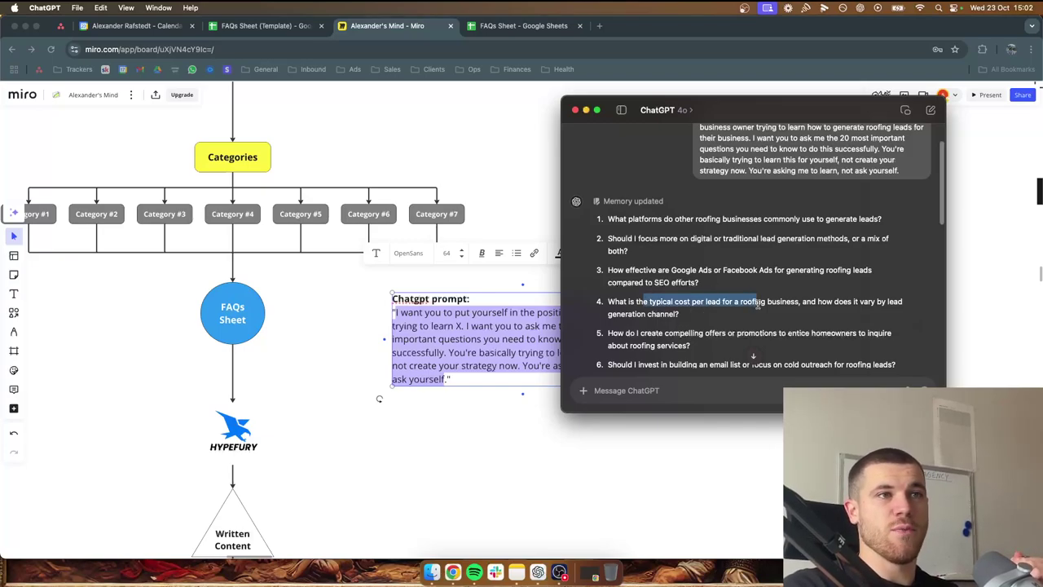
click(761, 303)
triple_click(662, 313)
click(662, 313)
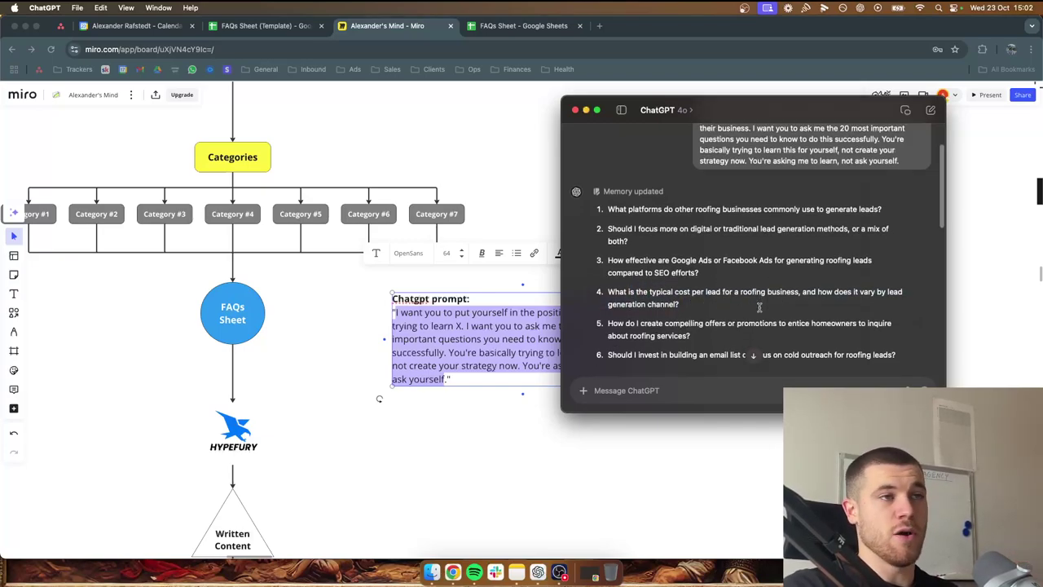
Review question 5 onward through question 20 and bring up the FAQs Sheet spreadsheet.
scroll(759, 307, down, 3)
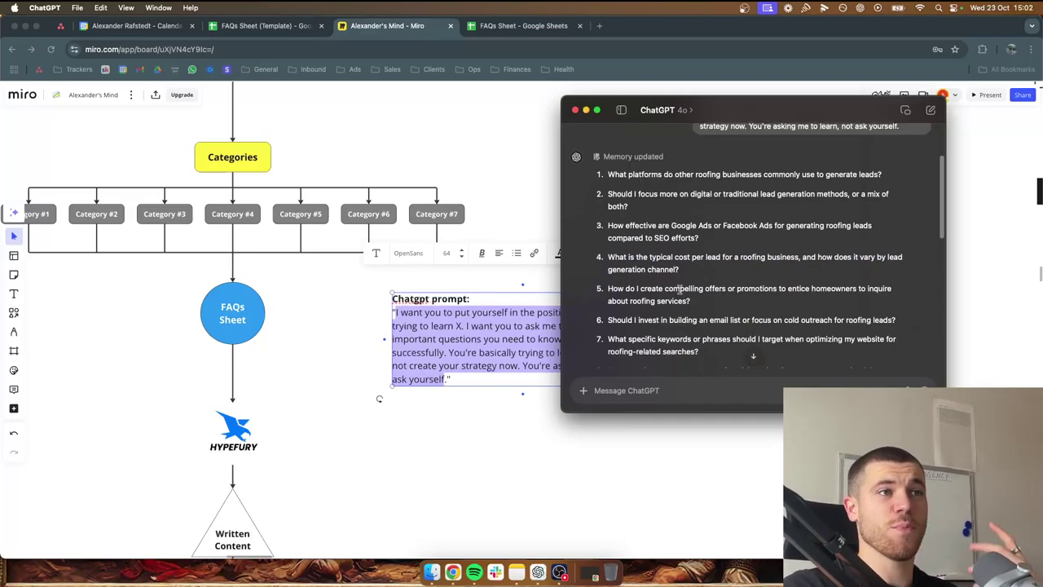
drag(685, 289, 828, 300)
click(803, 319)
scroll(766, 309, down, 5)
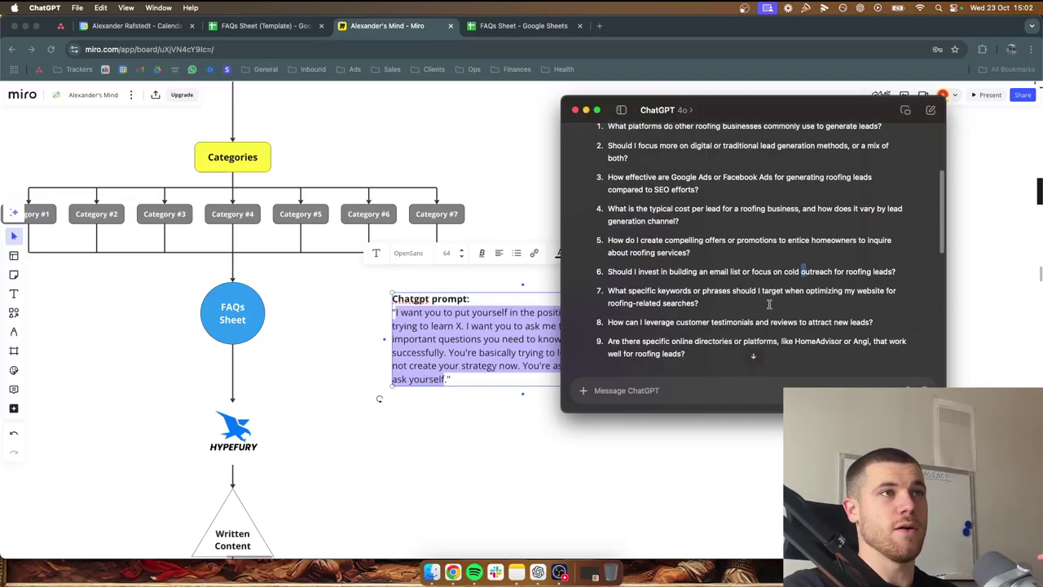
scroll(766, 302, up, 5)
drag(611, 182, 754, 316)
scroll(787, 260, down, 8)
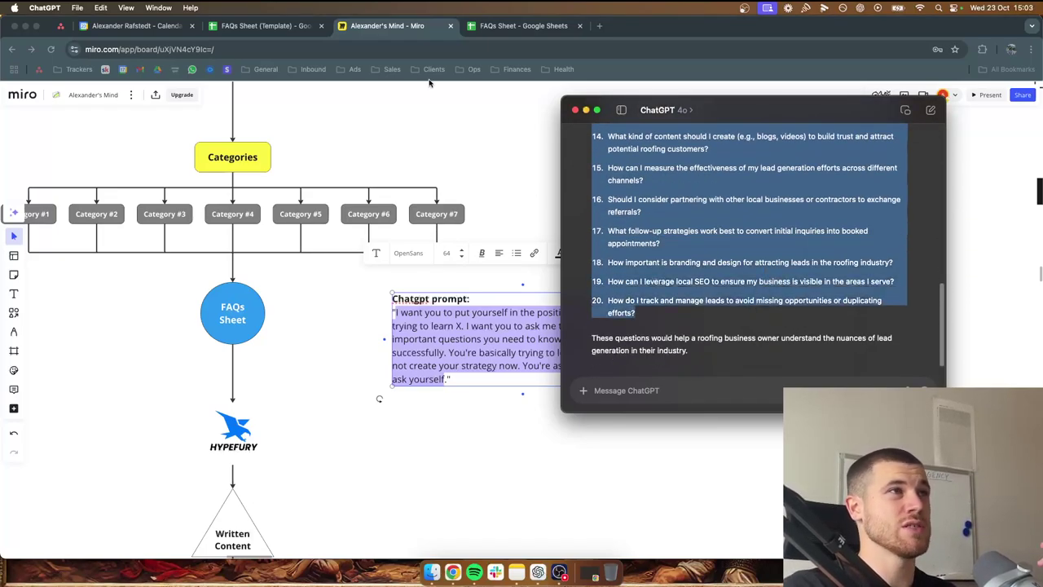
click(501, 25)
Select the filled sheet's Paid ads questions in column A down to row 21, then return to Miro.
click(273, 25)
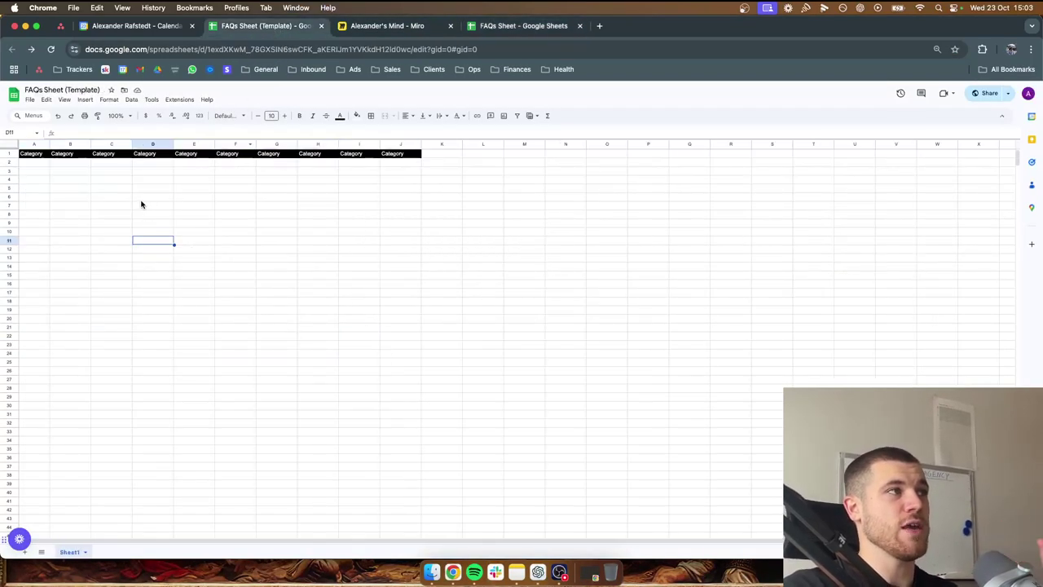
click(519, 25)
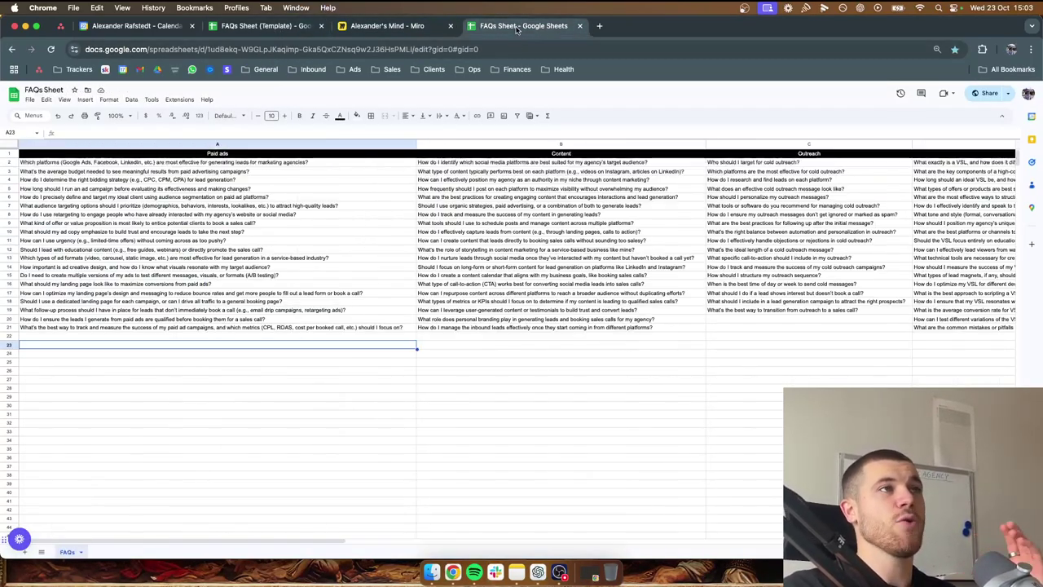
drag(152, 162, 158, 330)
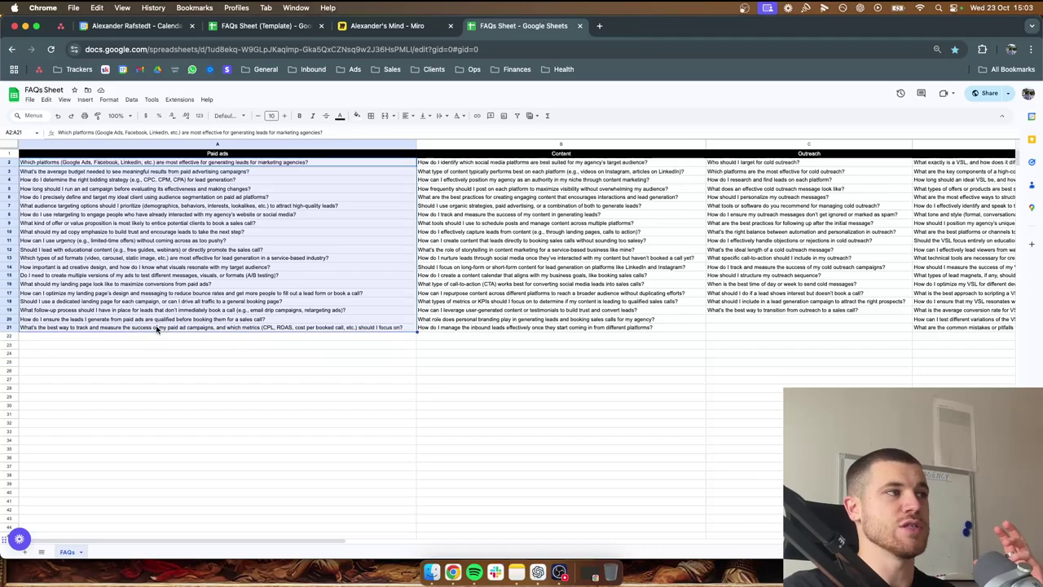
click(232, 373)
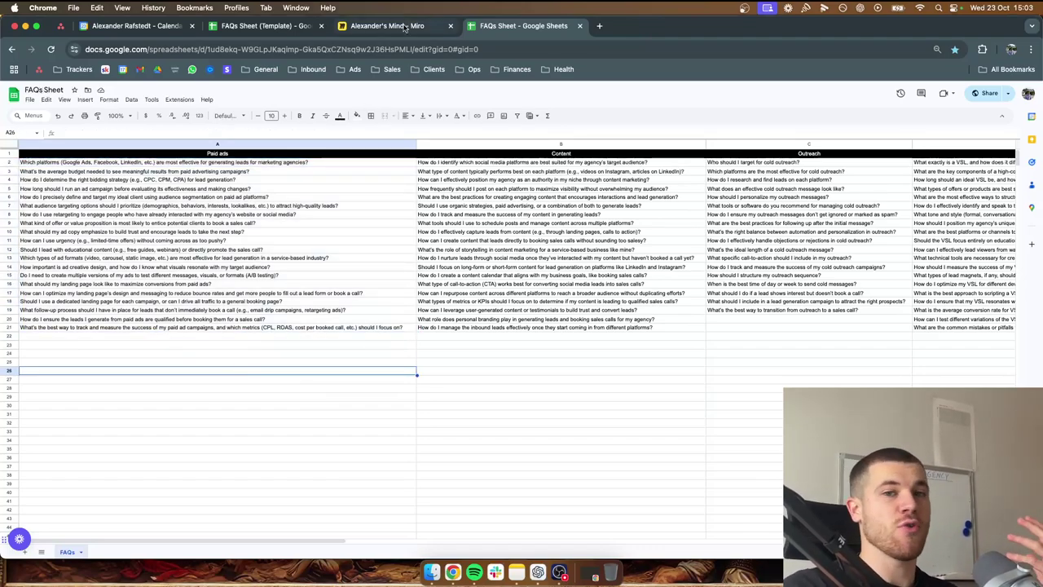
drag(315, 163, 312, 330)
drag(337, 364, 336, 371)
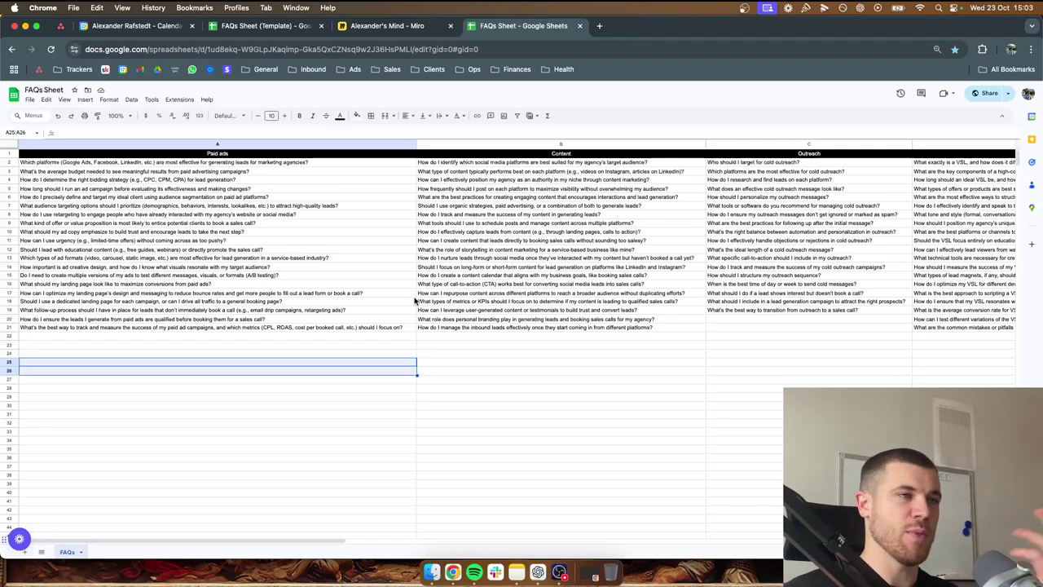
click(366, 26)
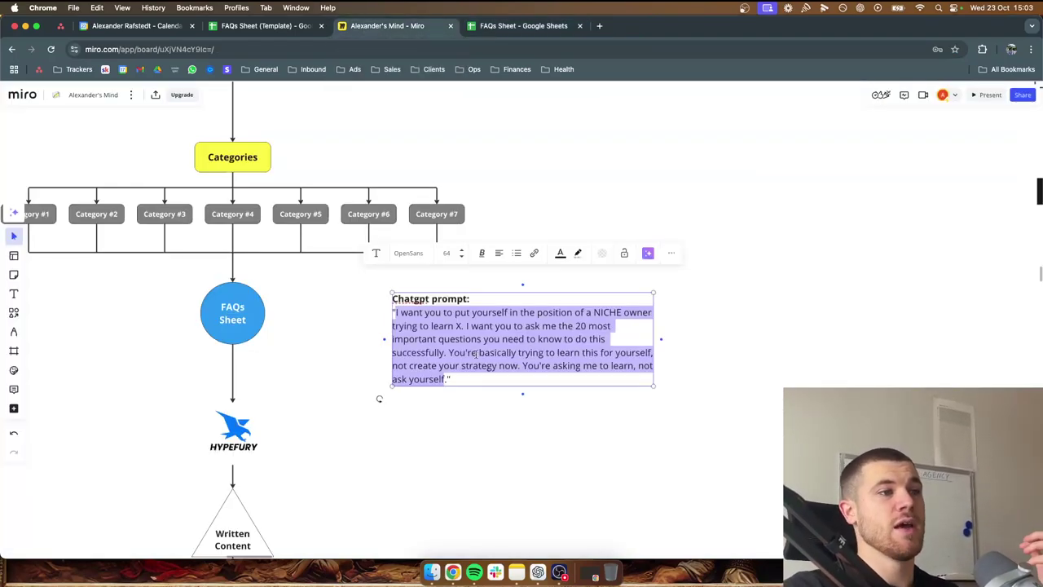
Briefly reopen ChatGPT's question list, close it, and go back to the filled FAQs Sheet.
click(538, 572)
drag(737, 110, 213, 94)
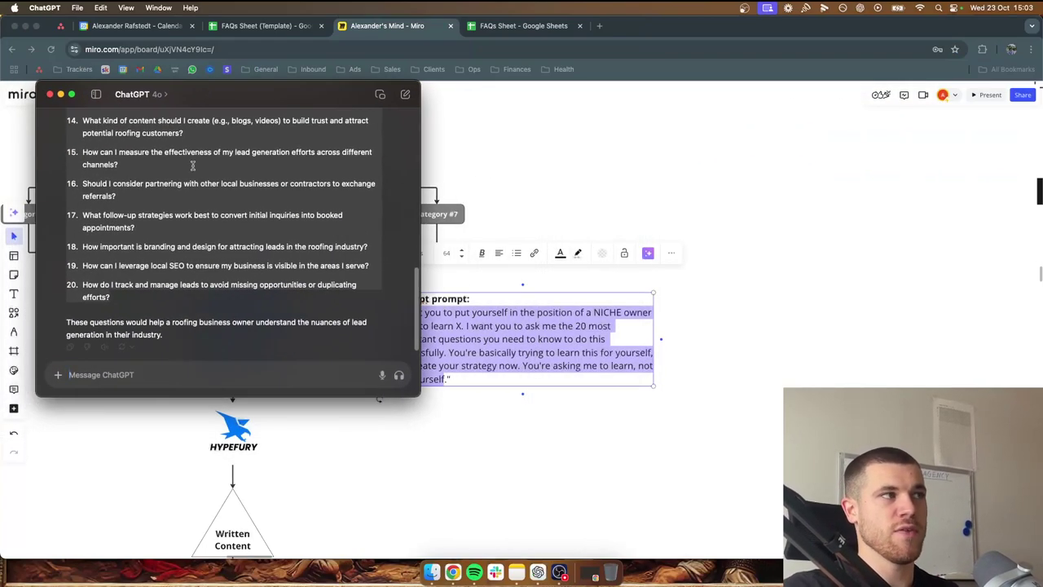
click(49, 95)
click(521, 26)
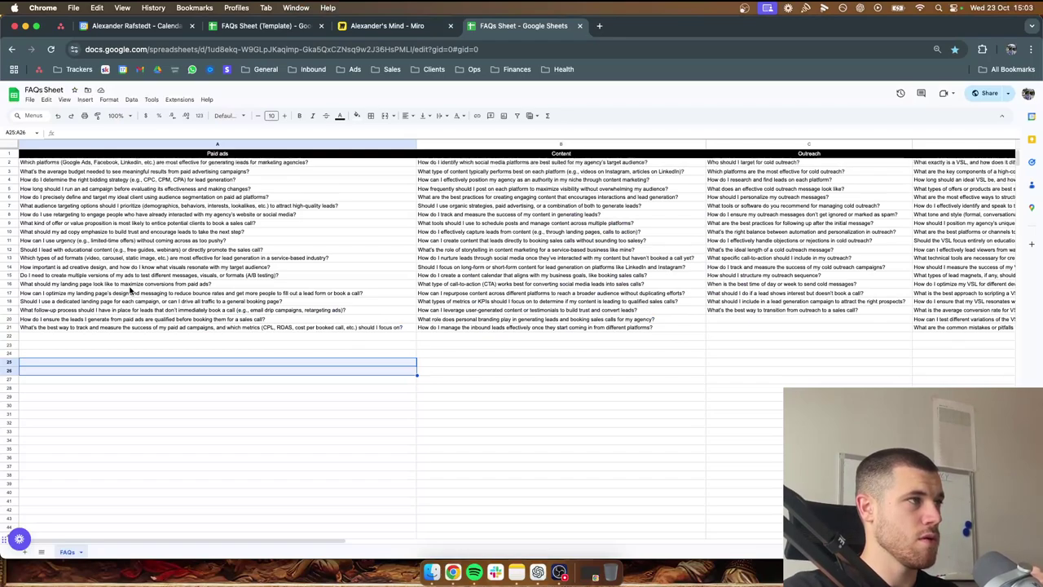
Read cells A15 and A16, select Paid ads questions A2:A19, then reopen ChatGPT.
click(223, 277)
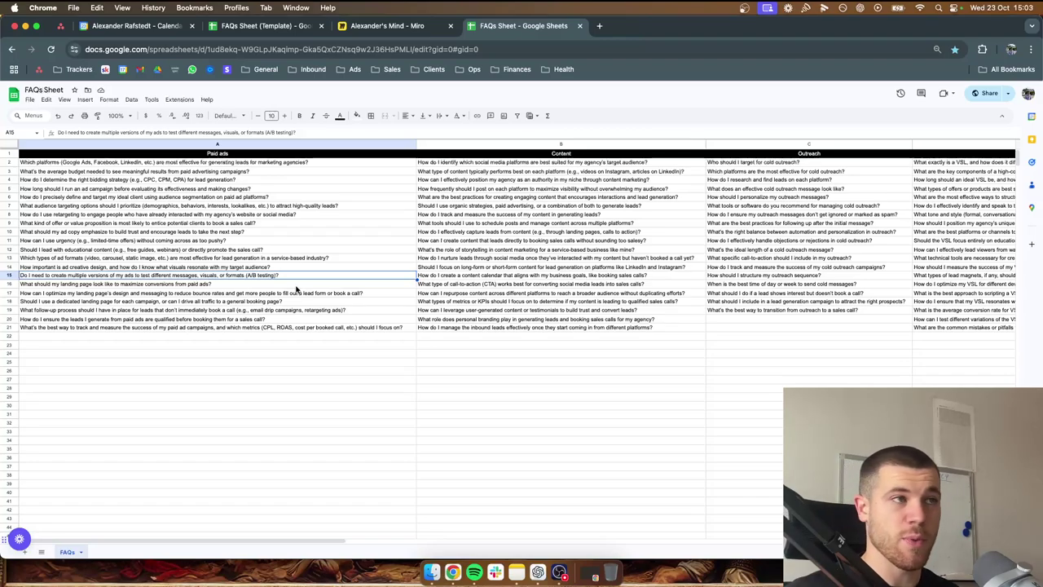
click(85, 285)
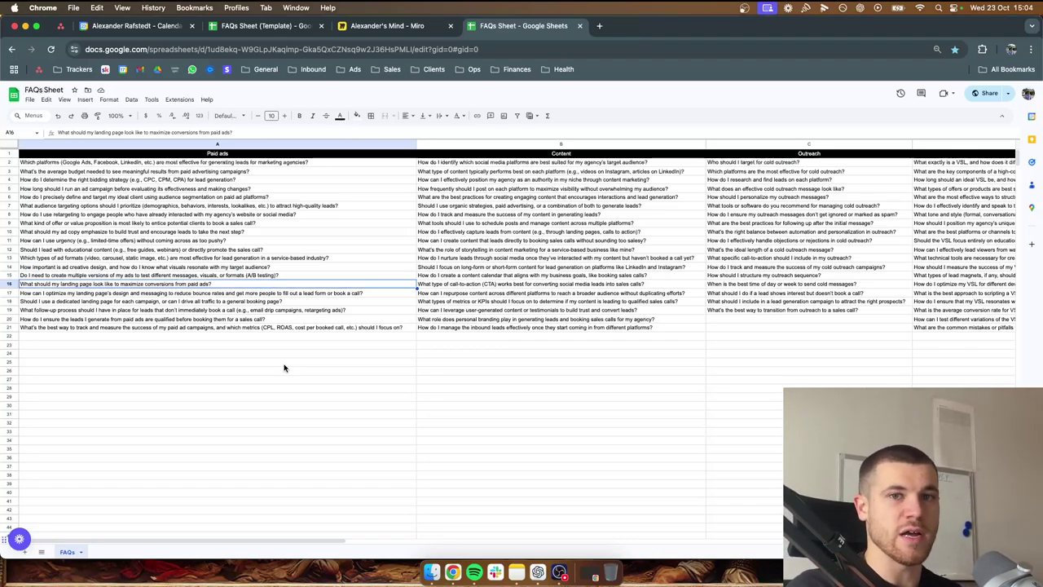
drag(280, 163, 305, 329)
click(326, 347)
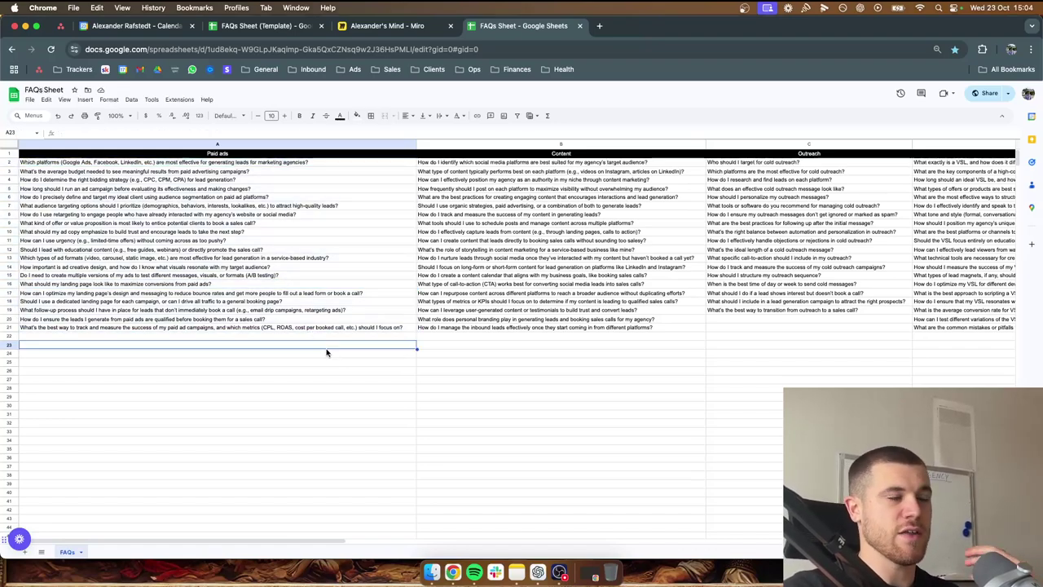
click(538, 572)
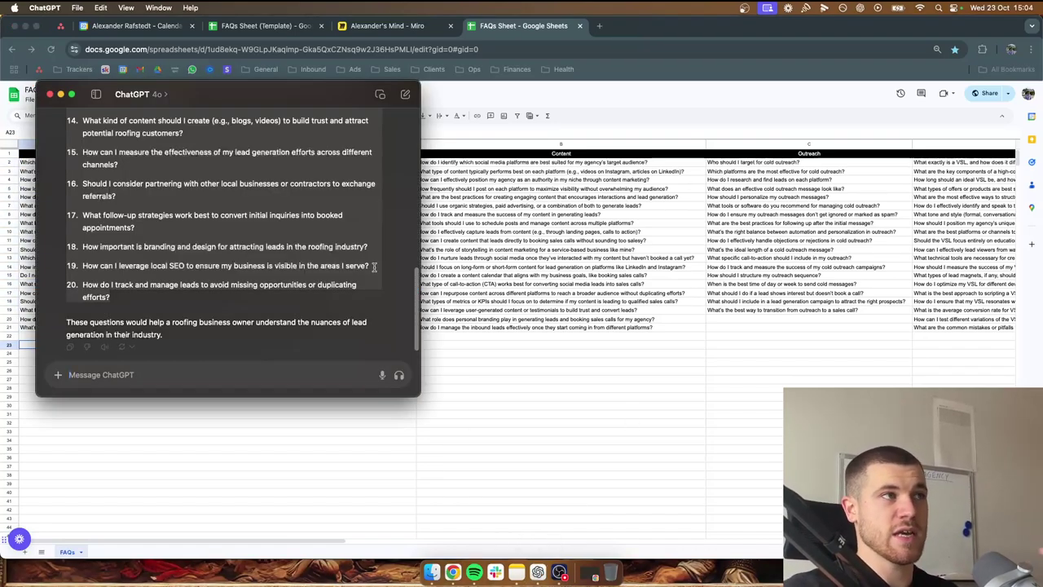
Close the FAQs Sheet (Template) and filled FAQs Sheet tabs, then pan the Miro board right.
click(51, 95)
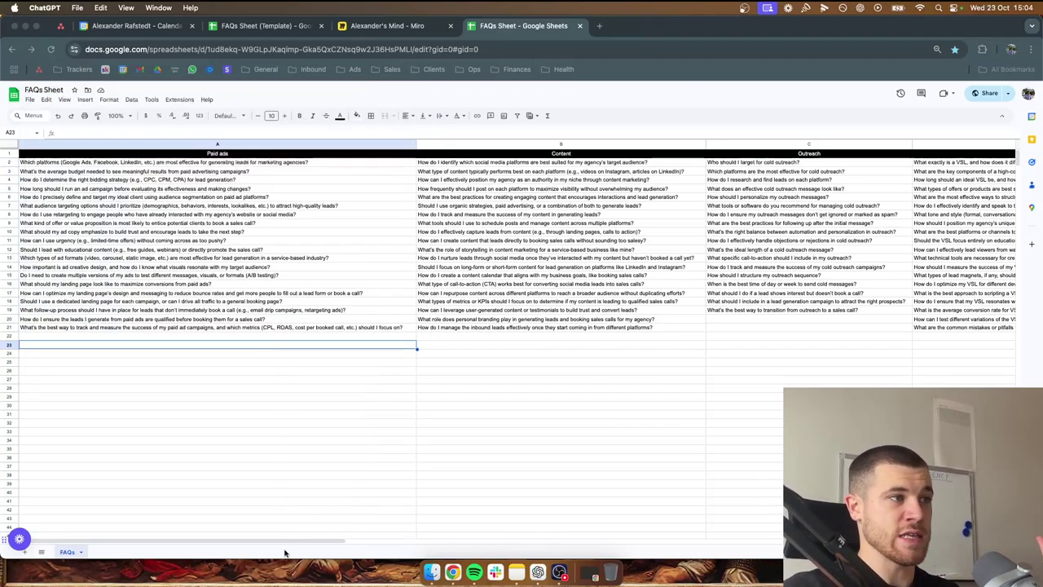
click(310, 546)
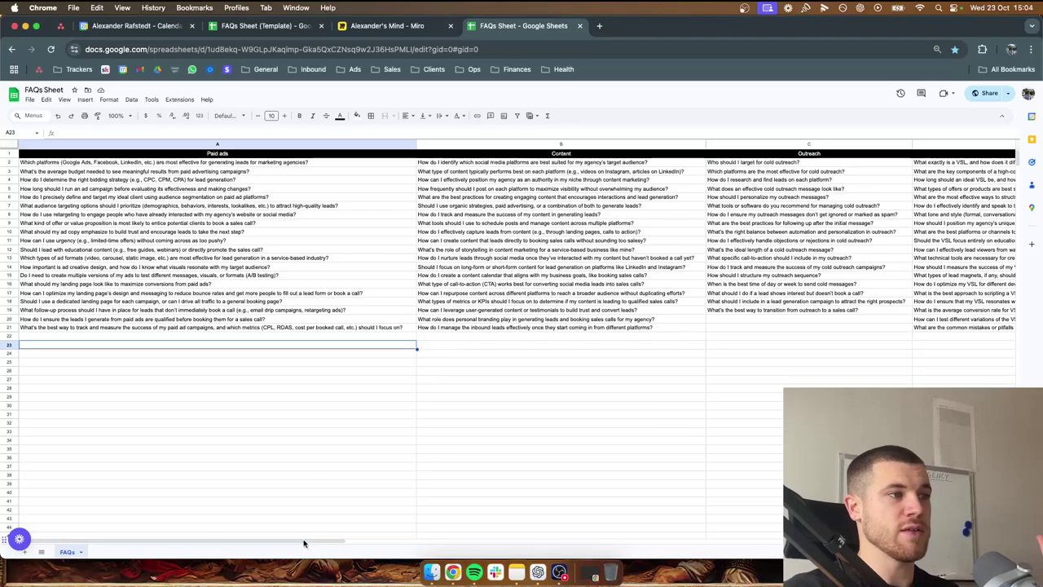
drag(303, 544, 344, 49)
scroll(375, 537, right, 3)
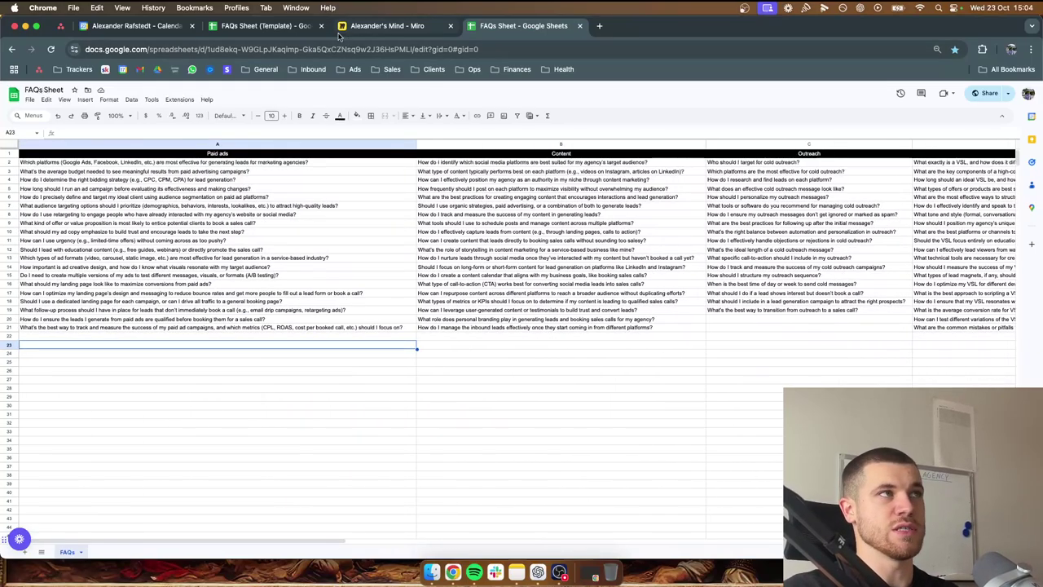
click(268, 26)
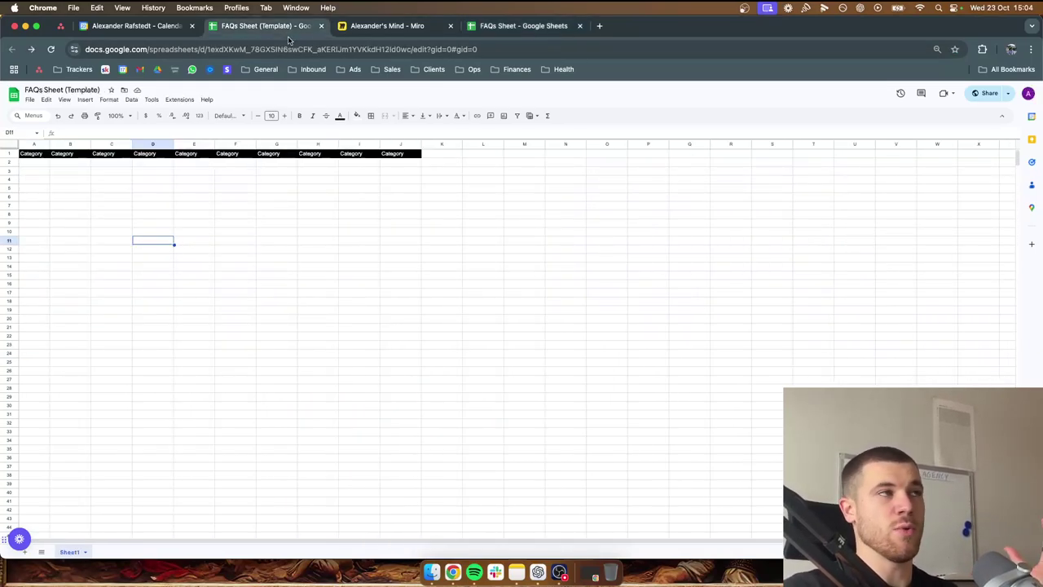
click(322, 26)
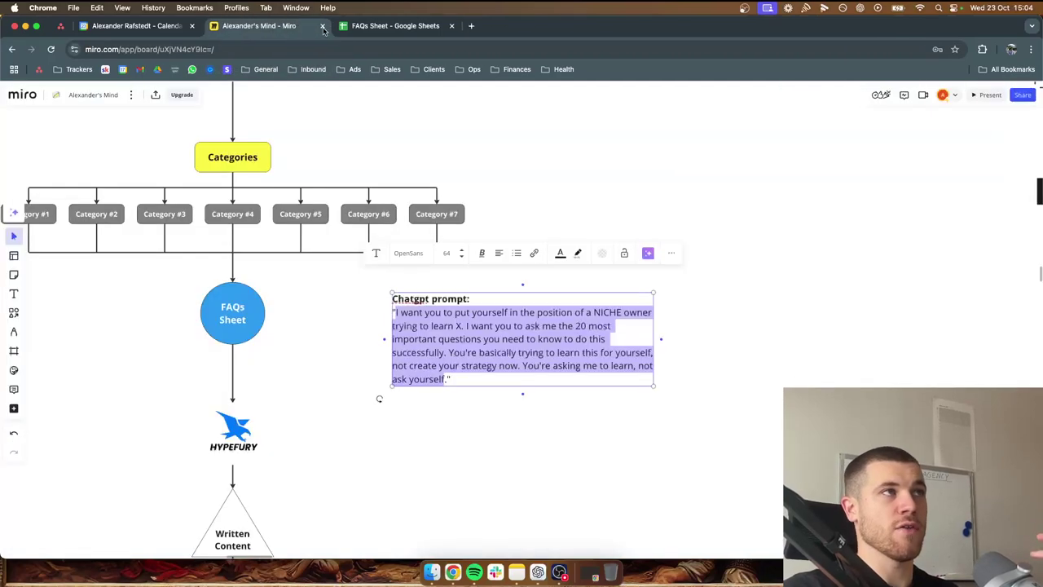
click(452, 26)
click(715, 406)
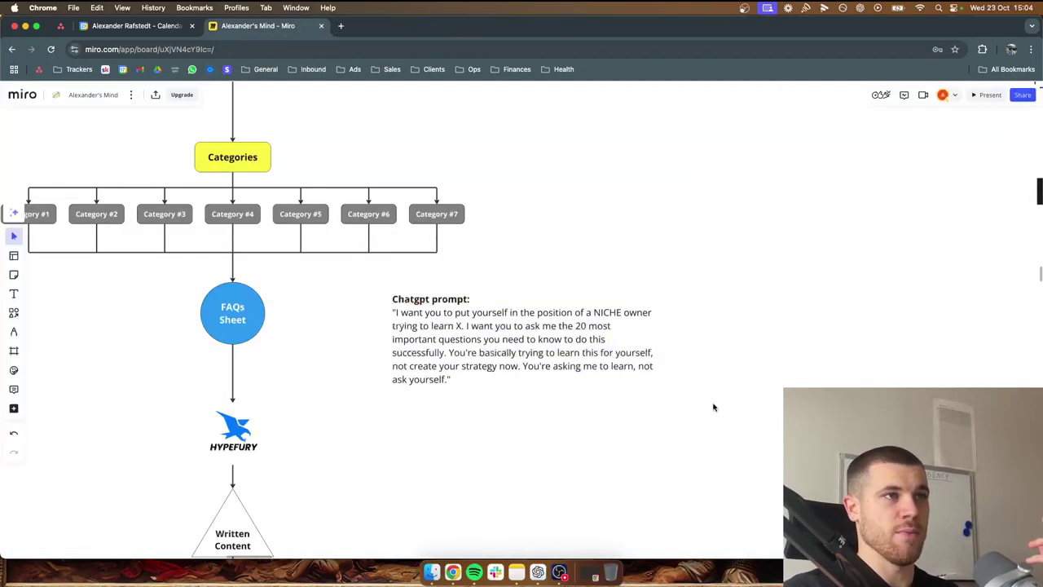
drag(539, 450, 612, 444)
Review the roofing lead-generation prompt at the top of the ChatGPT chat, then close ChatGPT.
click(537, 572)
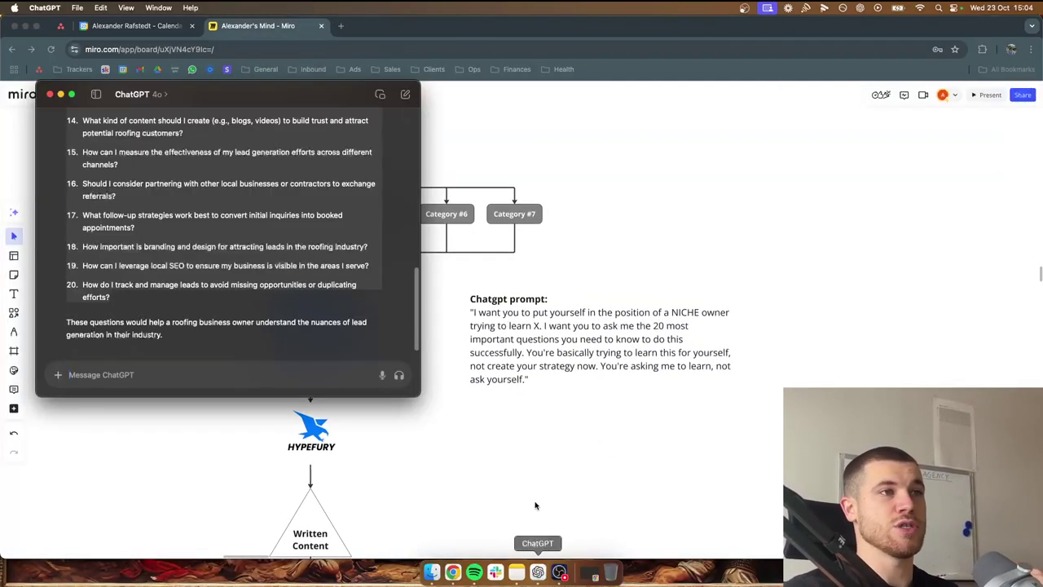
scroll(224, 320, up, 15)
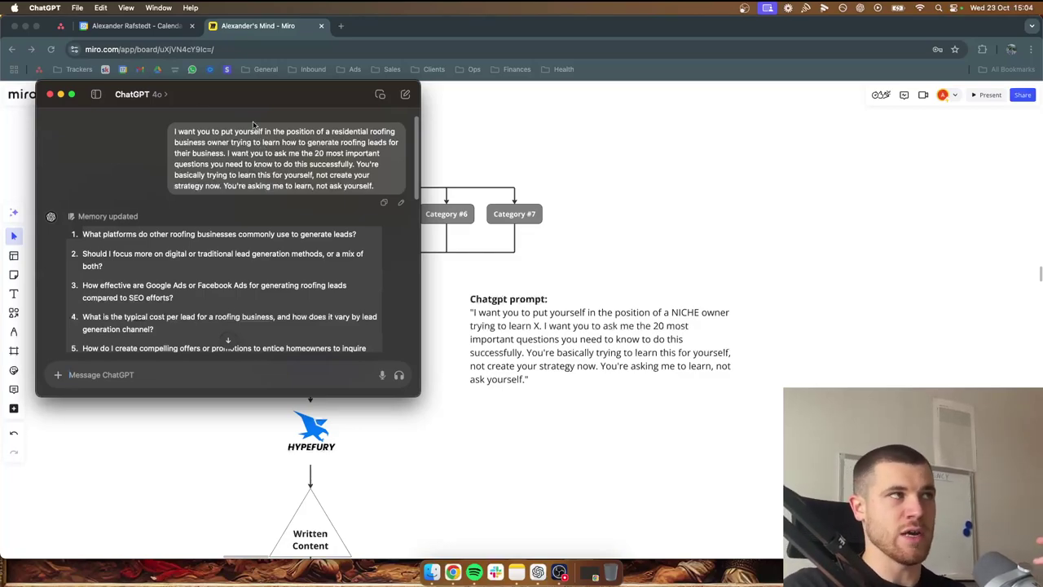
click(49, 95)
Pan the Miro board to the FAQs Sheet to Hypefury workflow, briefly selecting the Hypefury logo.
drag(536, 447, 613, 401)
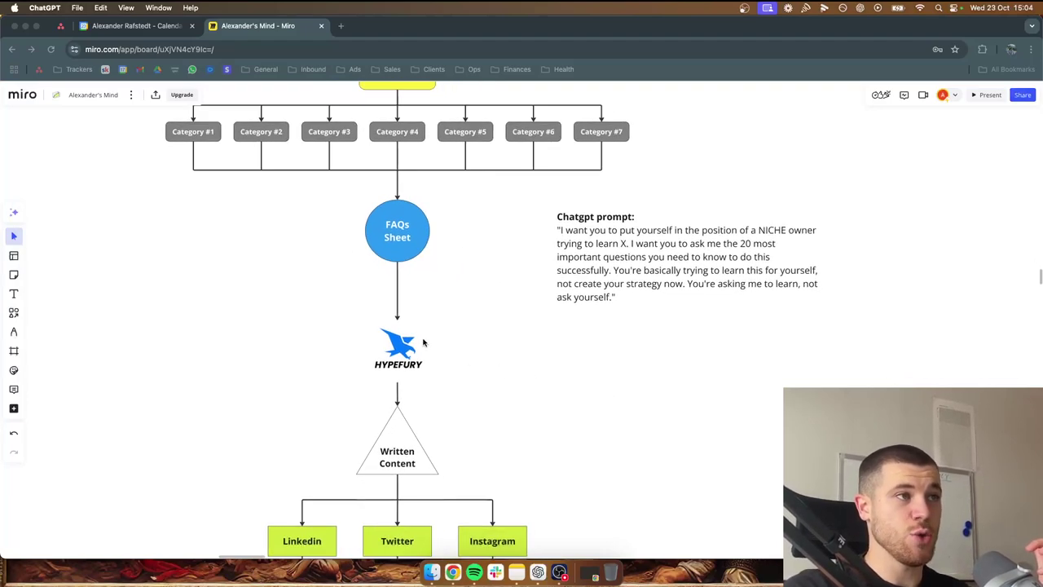
drag(534, 377, 338, 364)
click(597, 372)
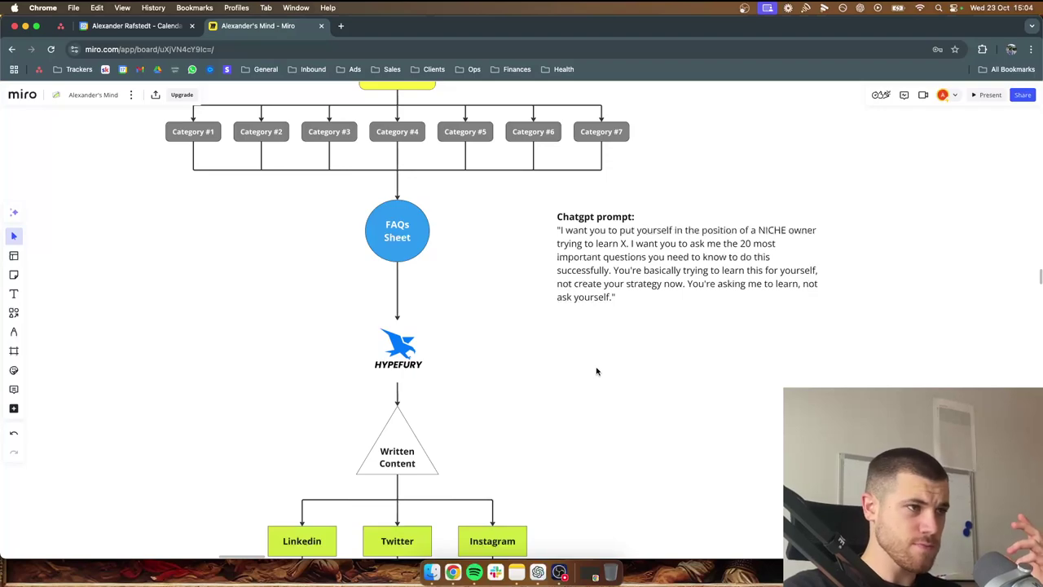